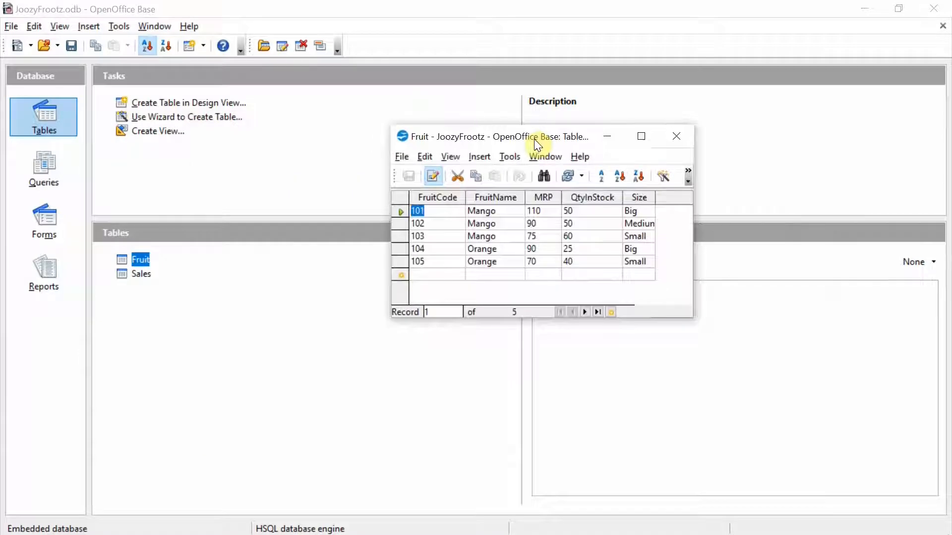
Step: Start a new table in Design View and add a FruitCode field of type Number
drag(531, 149, 313, 140)
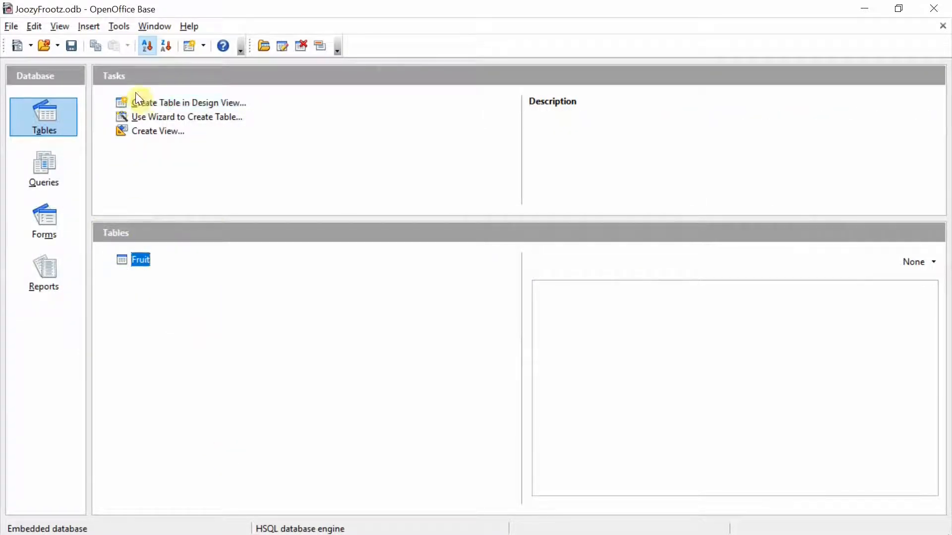
click(151, 104)
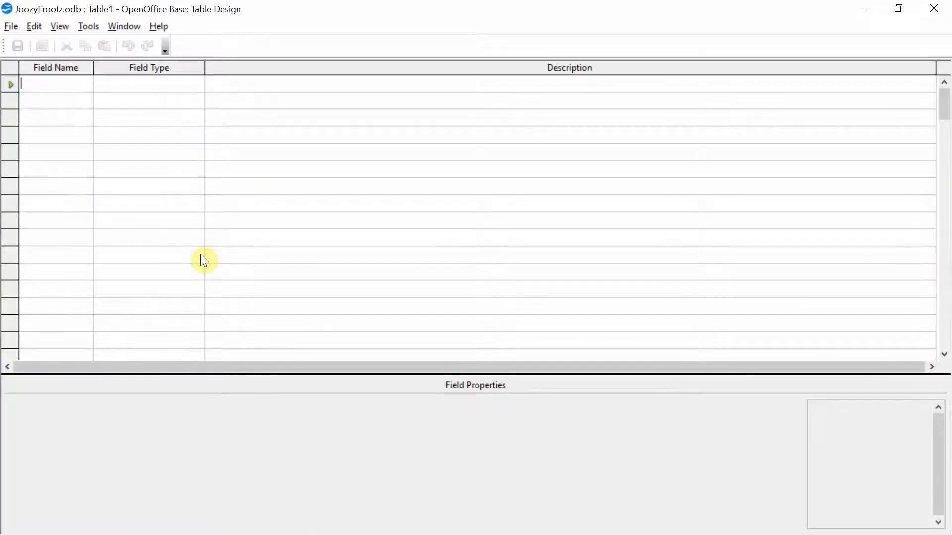
key(Down)
text(FruitCode)
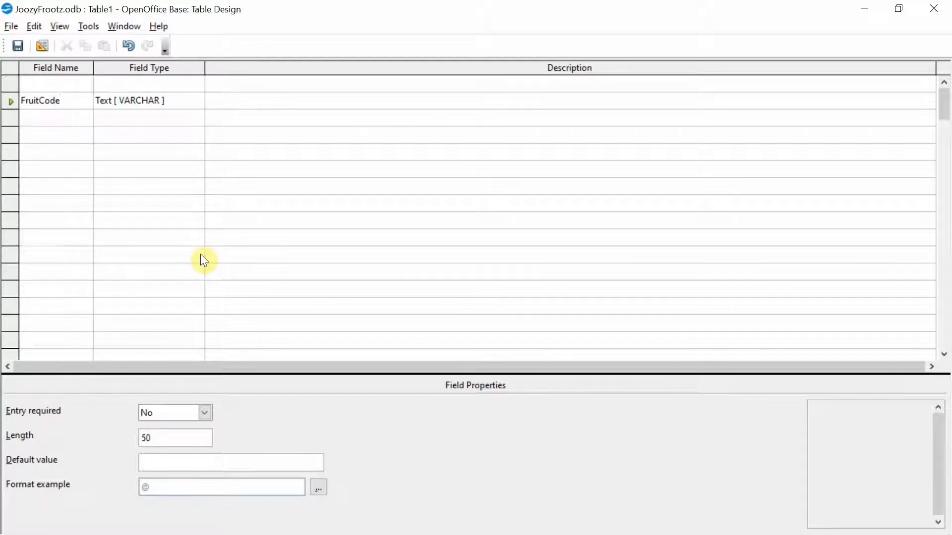
key(Tab)
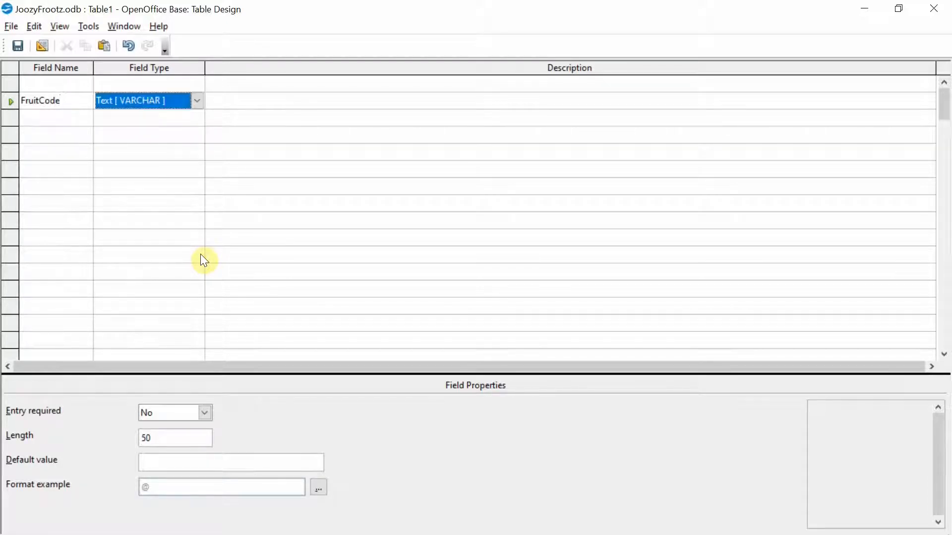
text(n)
key(Tab)
key(Tab)
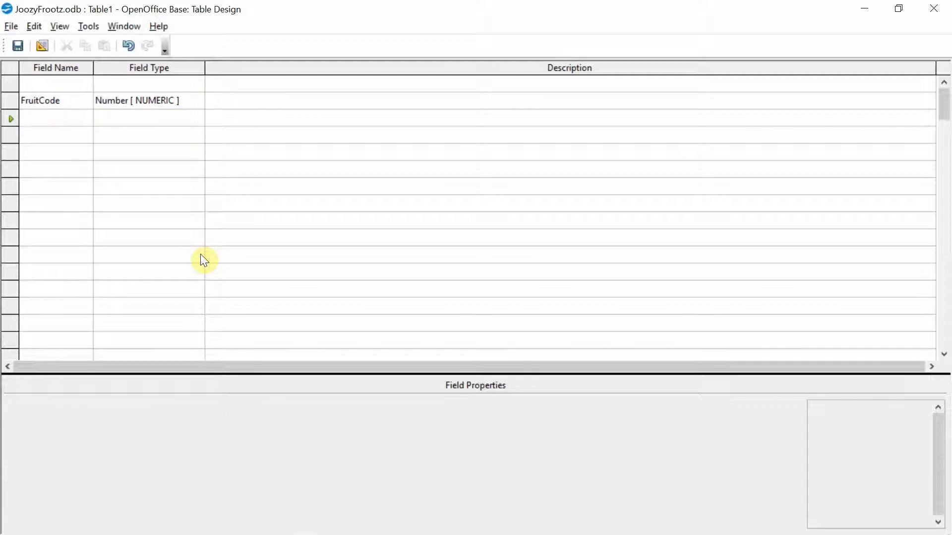
Step: Add a QtySold field of type Number and a SaleDate field of type Date
text(Qty)
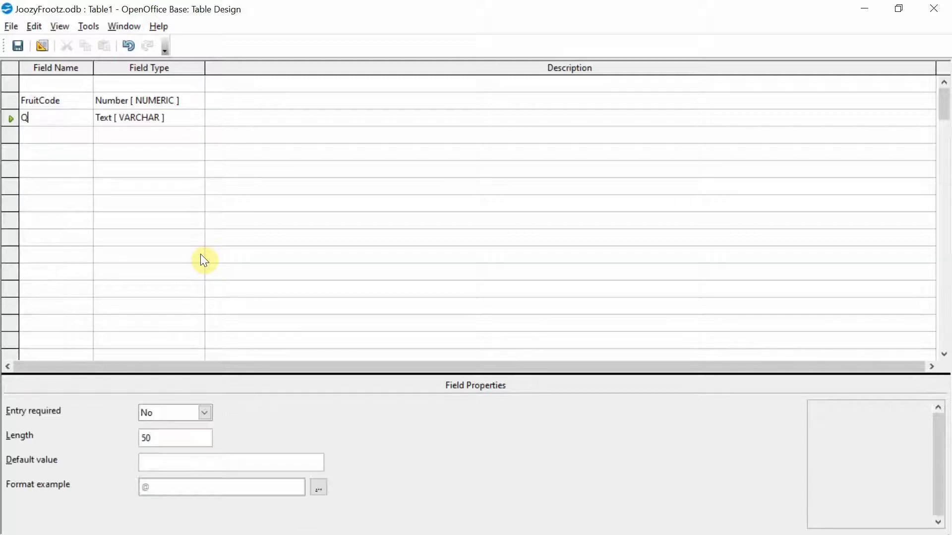
text(Sold)
key(Tab)
key(n)
key(Tab)
key(Tab)
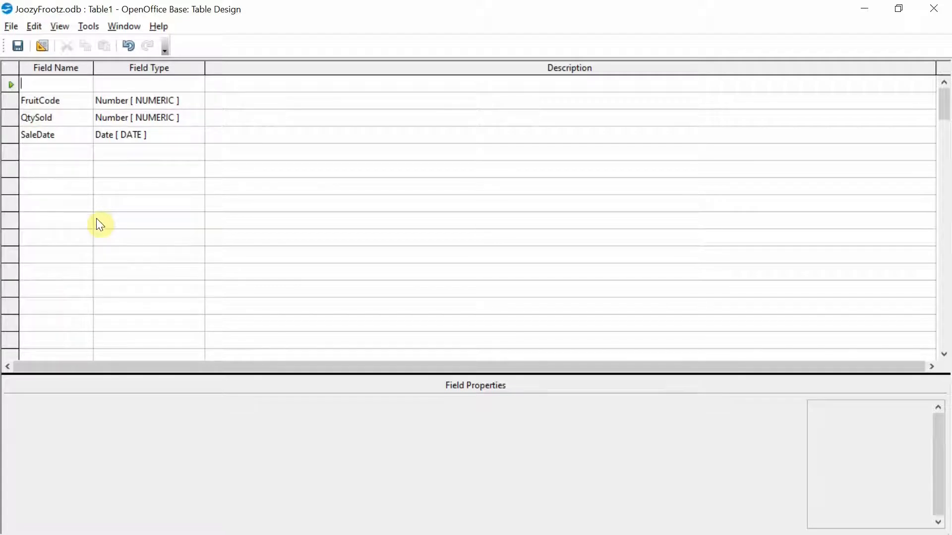
Step: Name the top field SaleCount, set its type to Integer and its AutoValue to Yes
text(Sale)
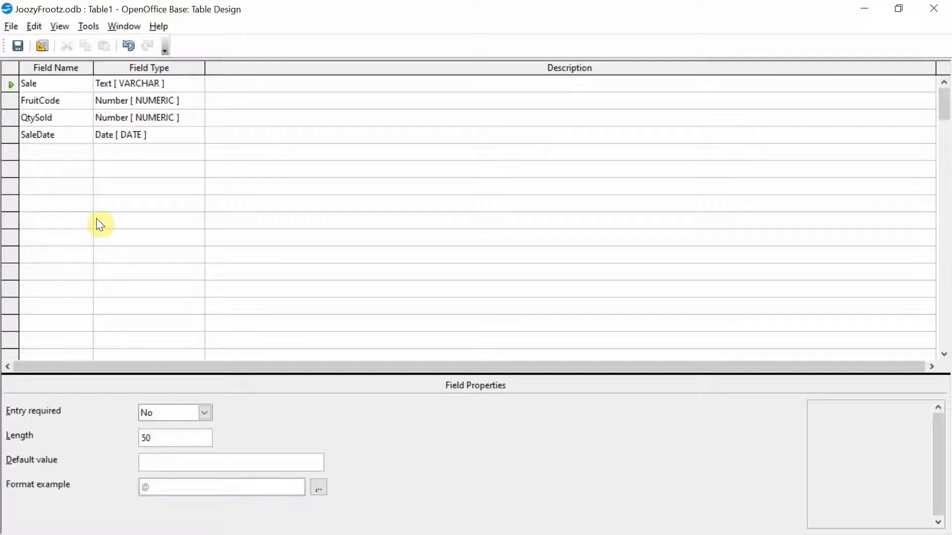
text(Count)
click(195, 84)
click(196, 84)
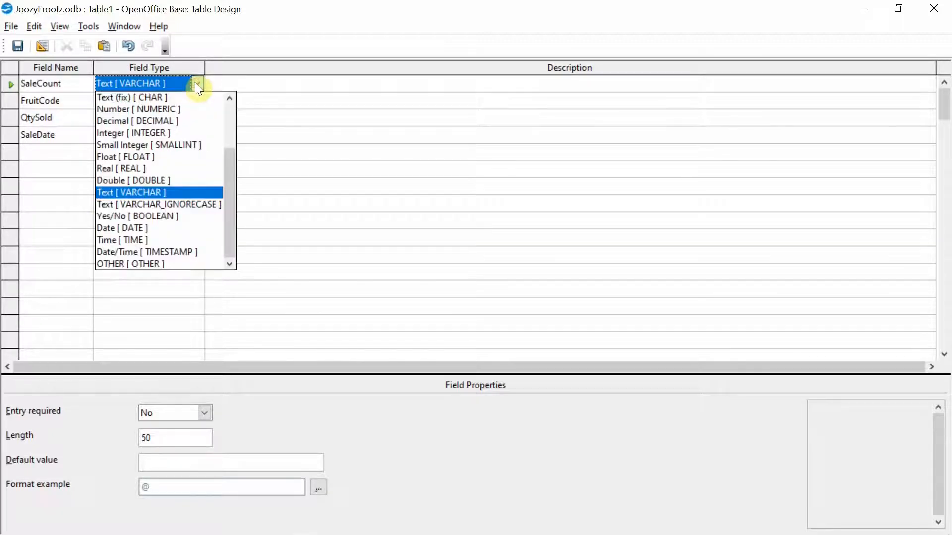
click(190, 135)
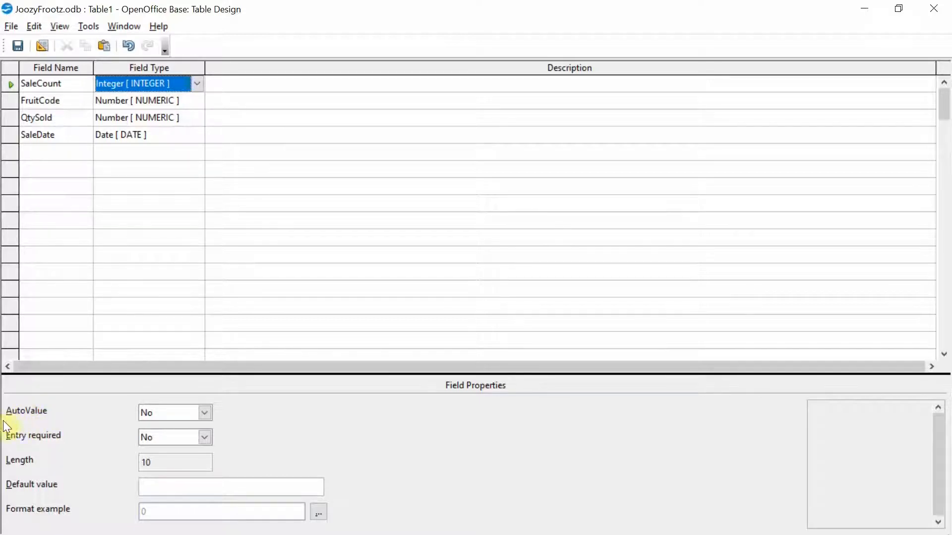
click(209, 413)
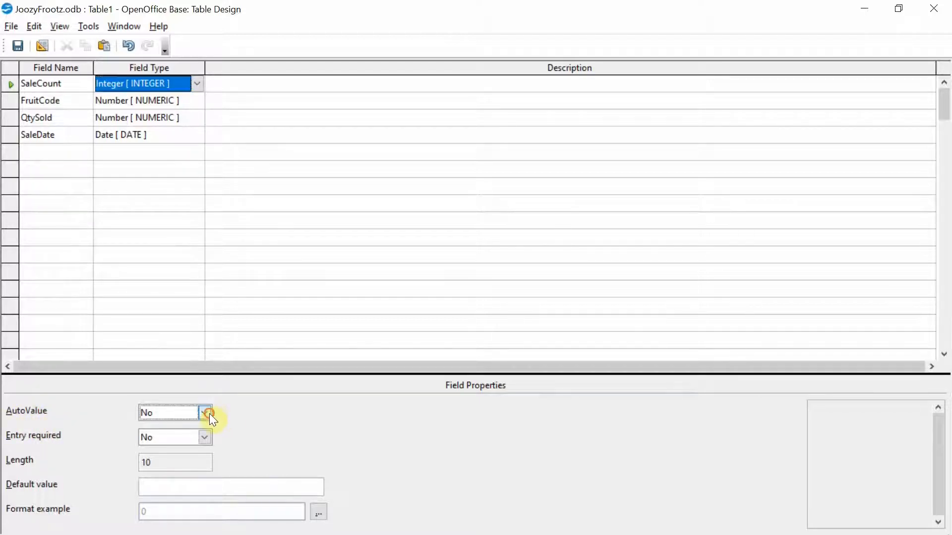
click(208, 427)
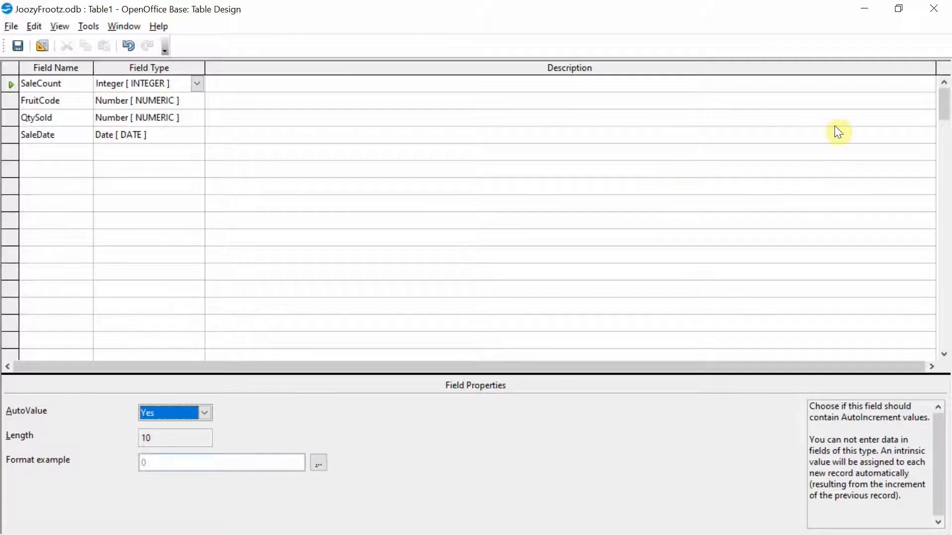
Step: Close the table design, saving the table as Sales
click(930, 15)
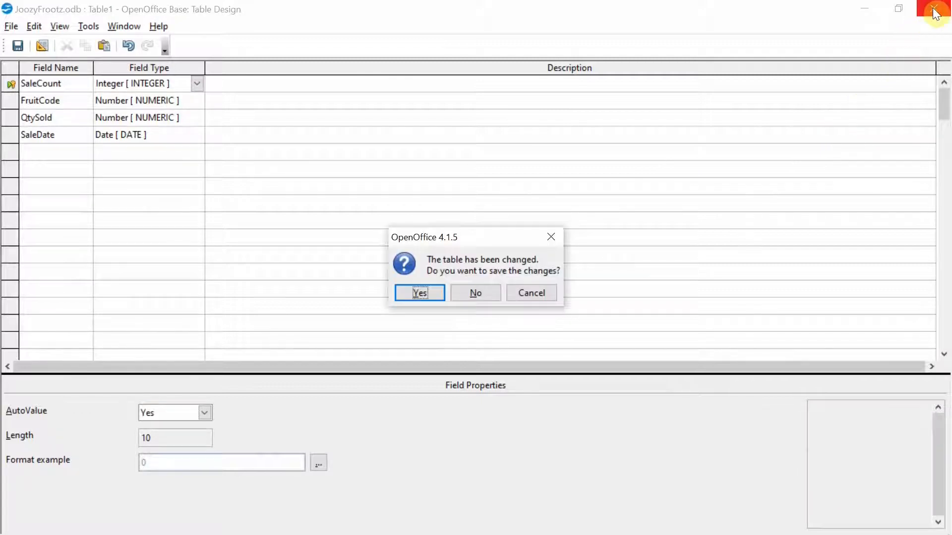
click(420, 293)
click(386, 272)
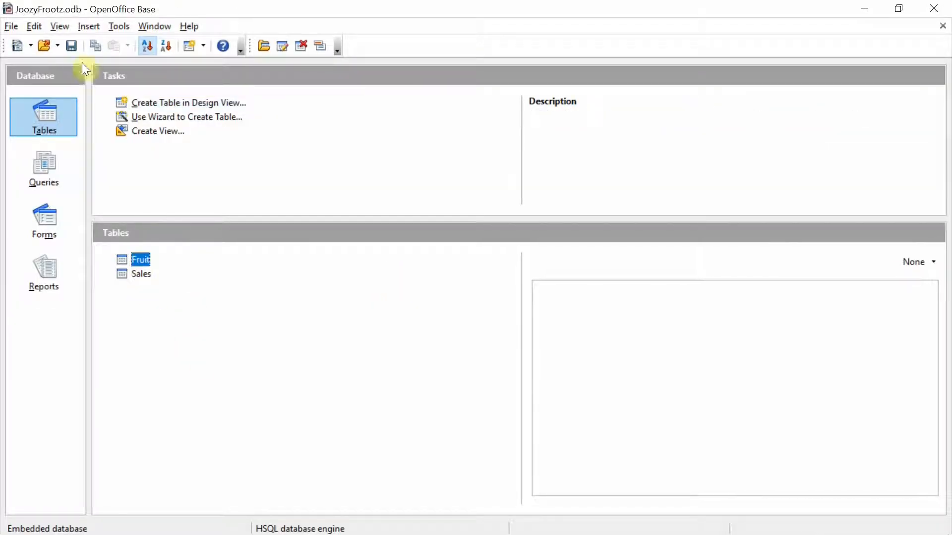
Step: Open the Relationships designer and add the Fruit and Sales tables
click(118, 28)
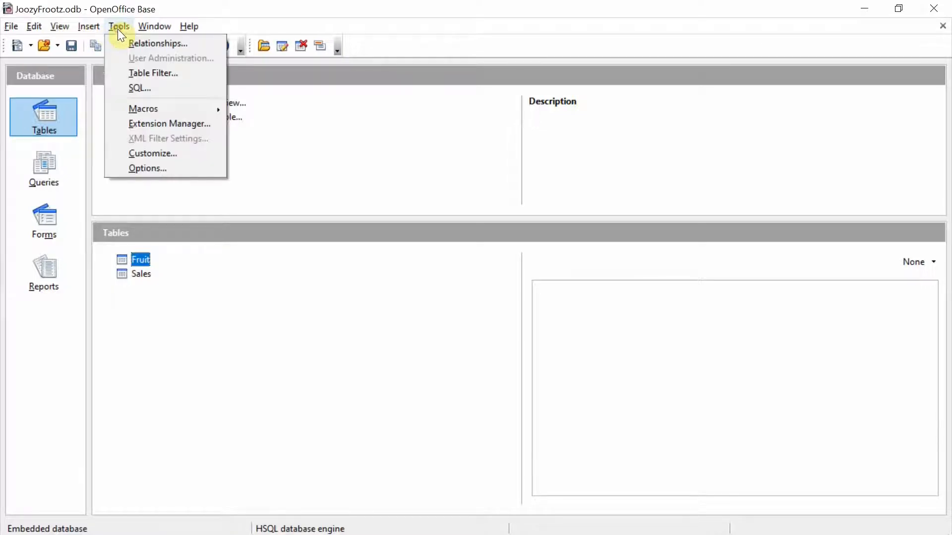
click(216, 43)
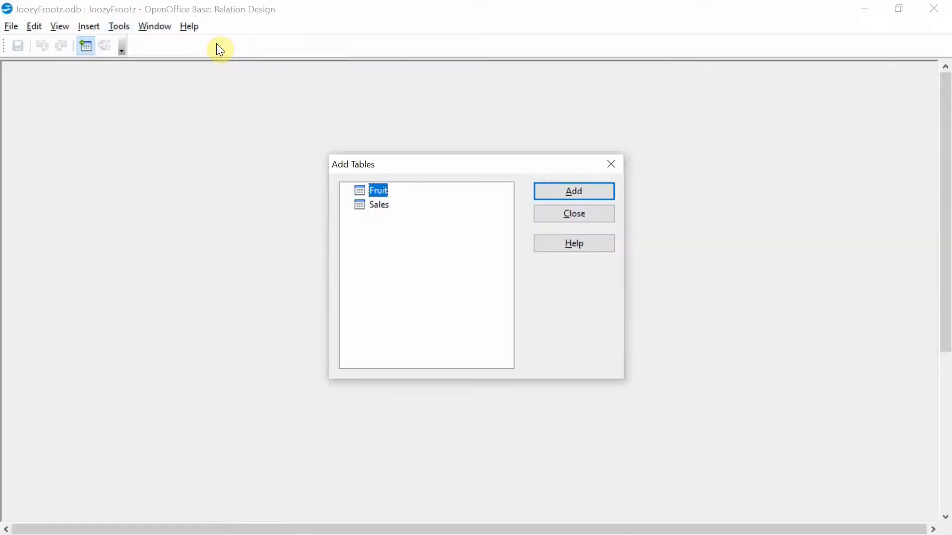
click(568, 194)
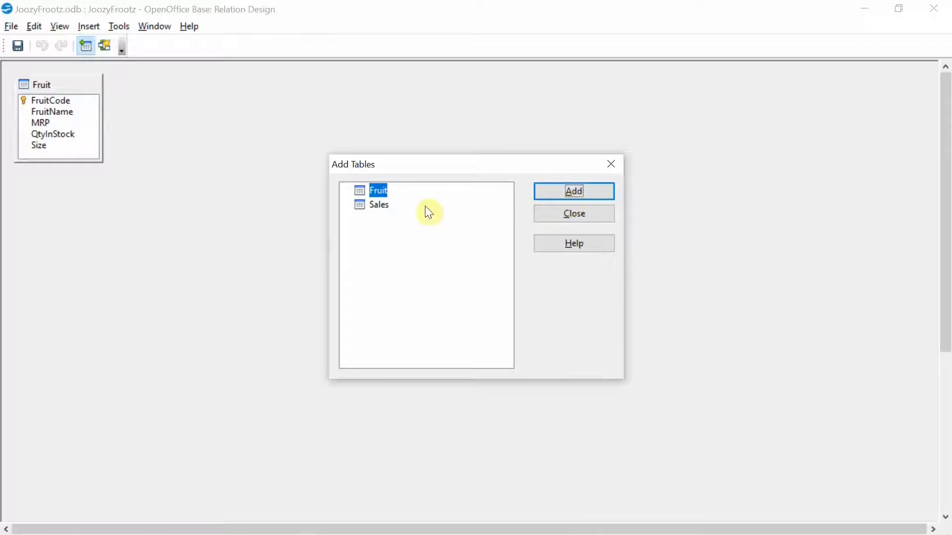
click(384, 207)
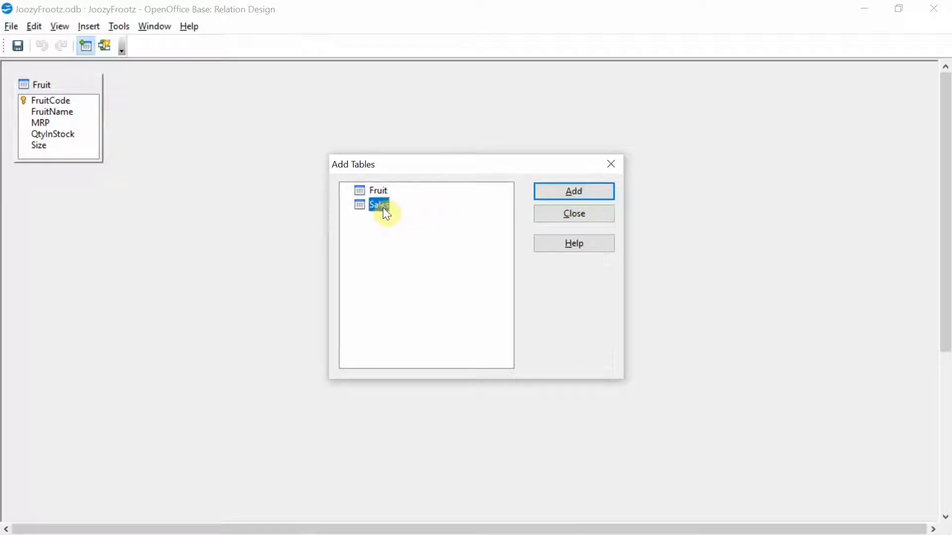
click(567, 196)
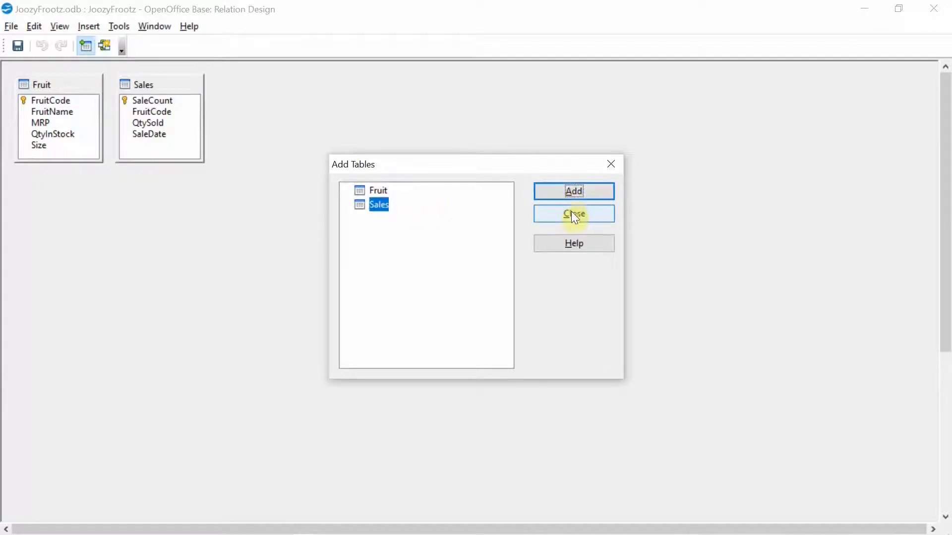
click(571, 213)
Step: Link Fruit's FruitCode to Sales' FruitCode, then close and save the relation design
drag(99, 132, 329, 141)
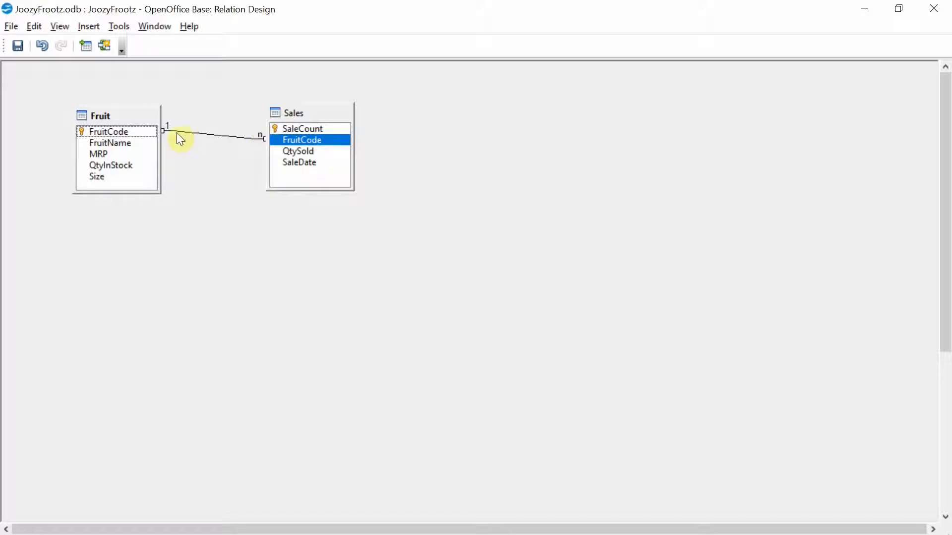
click(177, 132)
click(308, 129)
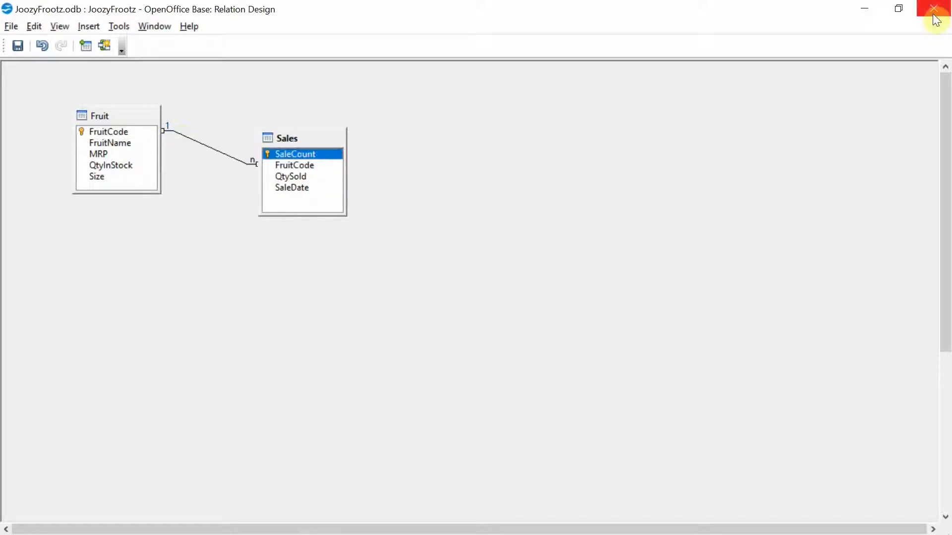
click(933, 9)
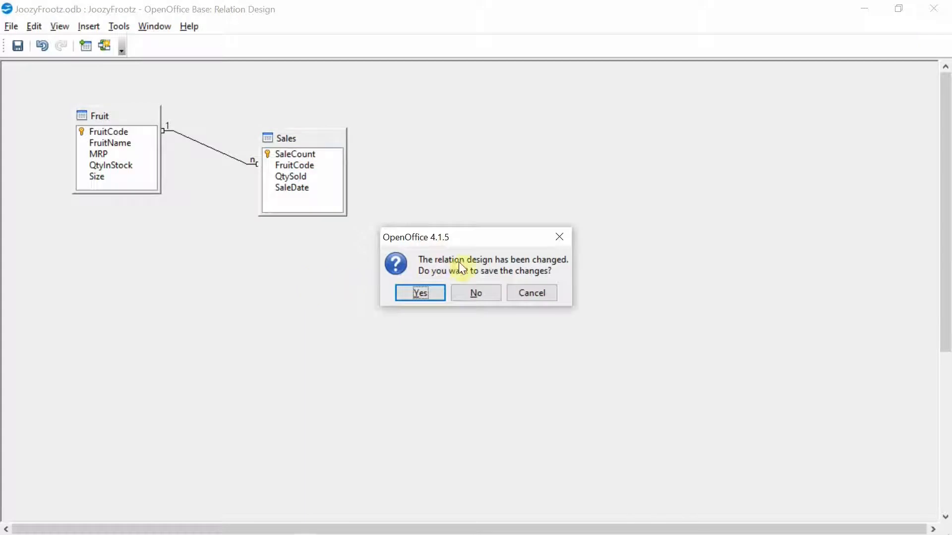
click(426, 293)
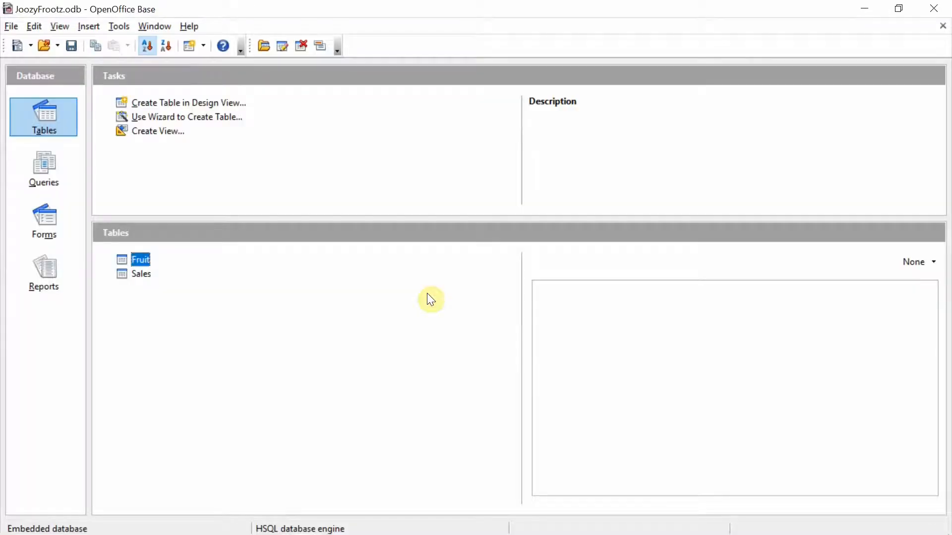
Step: Open the Sales table and enter a sale with FruitCode 101, QtySold 10 and SaleDate 30/12/20
double_click(141, 274)
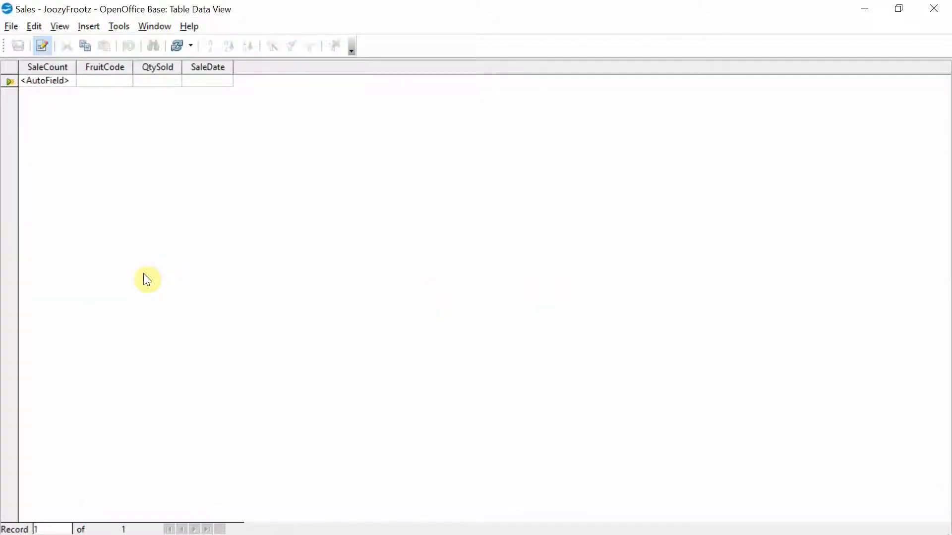
click(97, 78)
text(101)
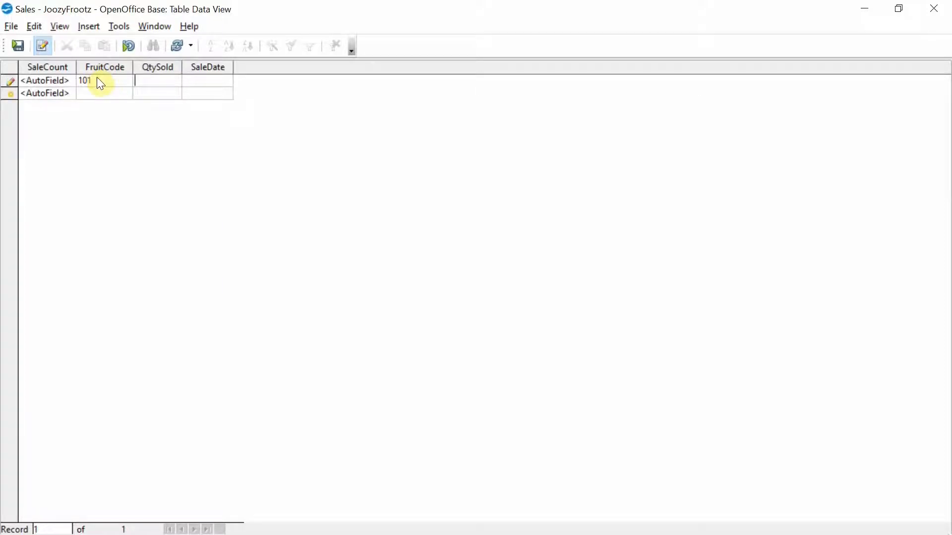
key(Tab)
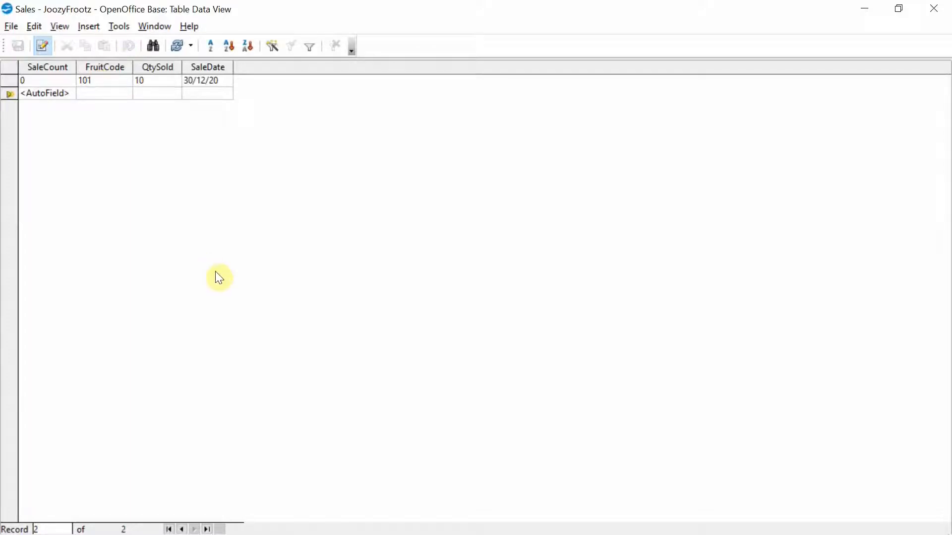
Step: Try to add a sale with FruitCode 106, QtySold 5 and SaleDate 25/12/2020, then close without saving it
text(106)
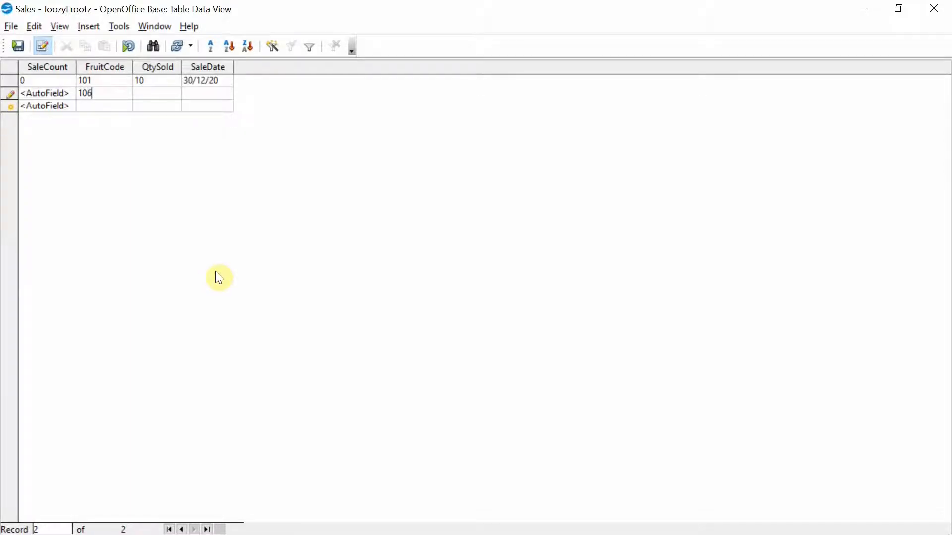
key(Tab)
text(5)
key(Tab)
text(25/12/2020)
key(Return)
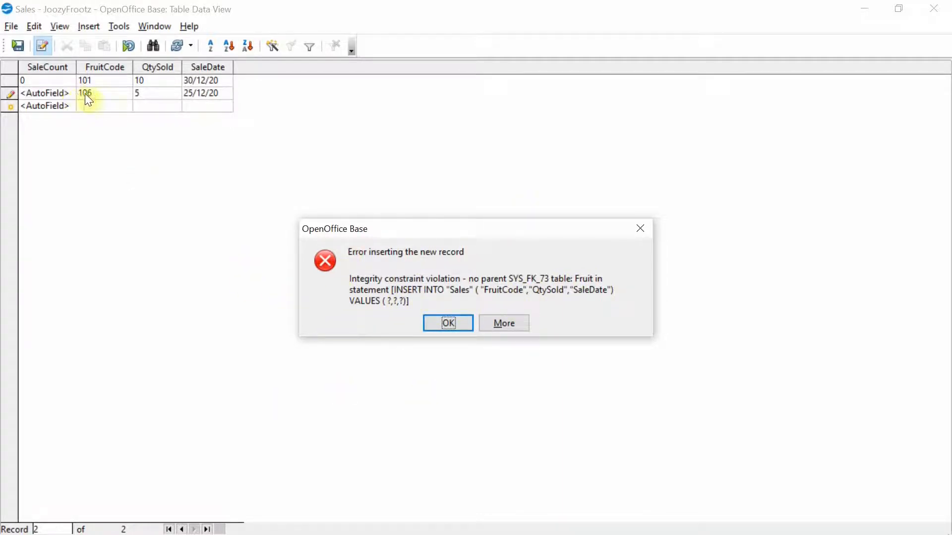
click(447, 325)
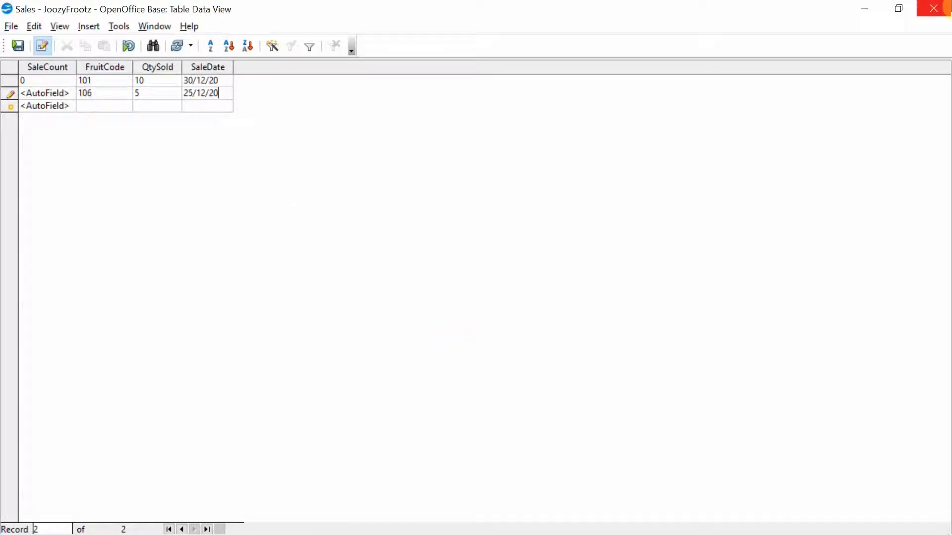
click(934, 9)
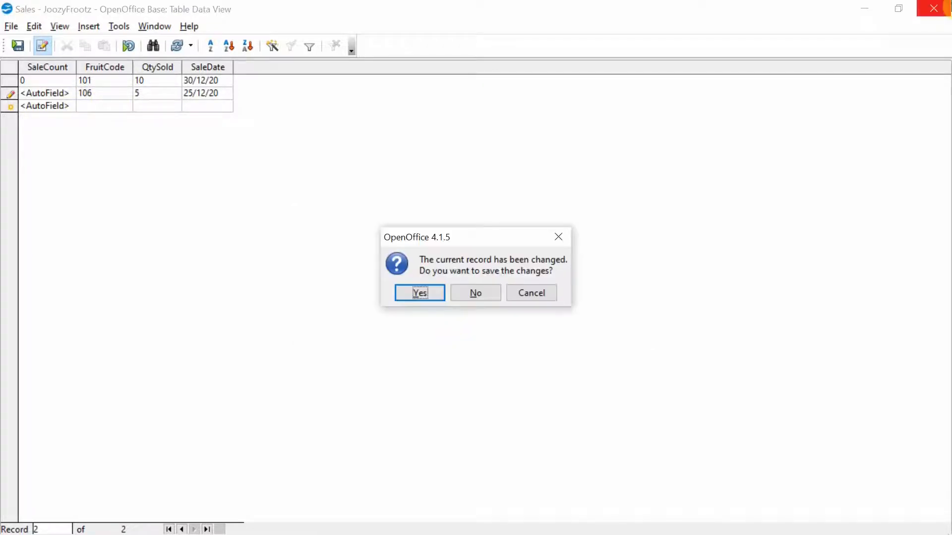
click(474, 294)
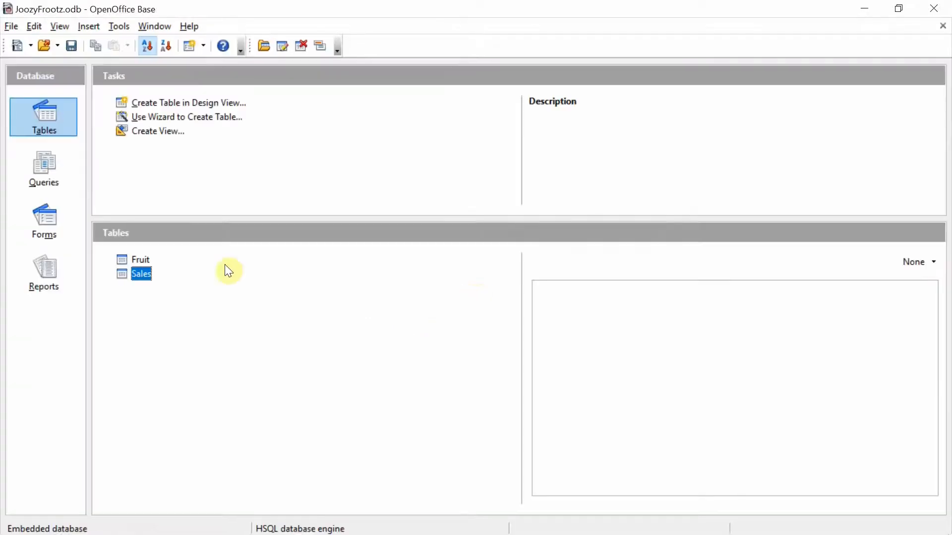
Step: Open the relation design and move the Sales table lower and to the right
click(121, 29)
click(129, 40)
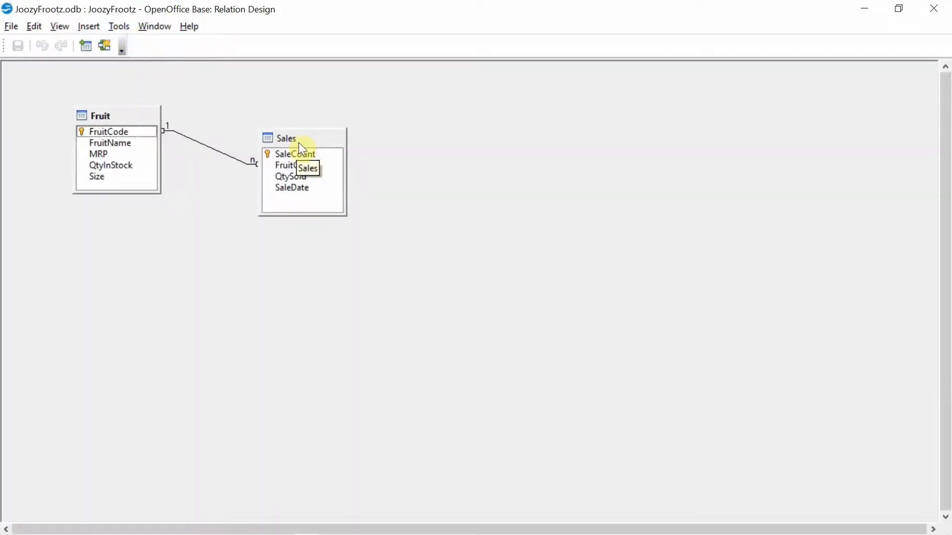
drag(301, 152, 330, 200)
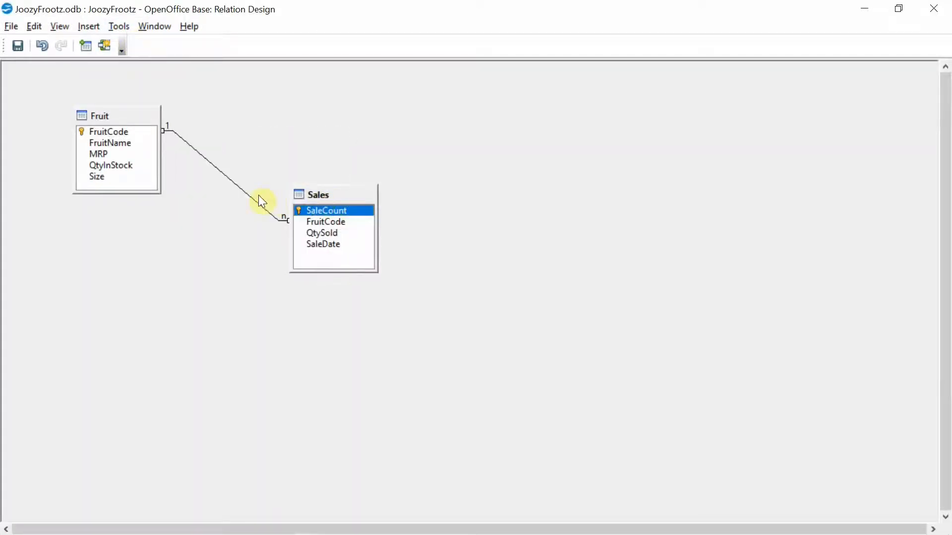
Step: Edit the Fruit–Sales relationship to use Update cascade, then close and save the relation design
click(239, 188)
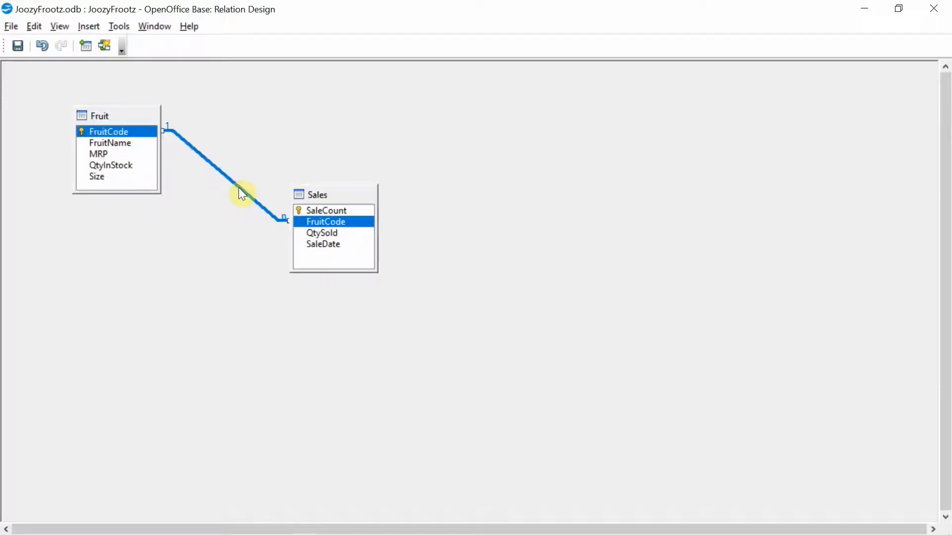
right_click(239, 188)
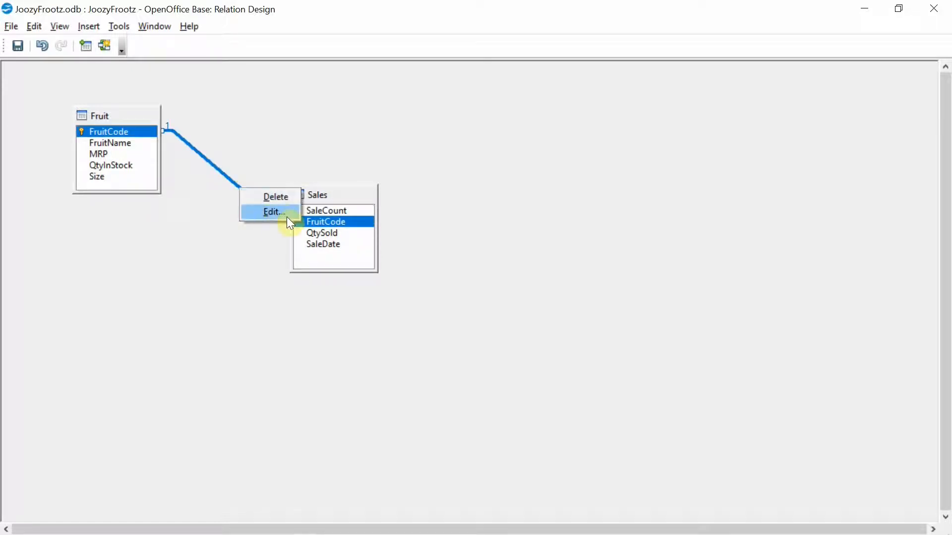
click(274, 212)
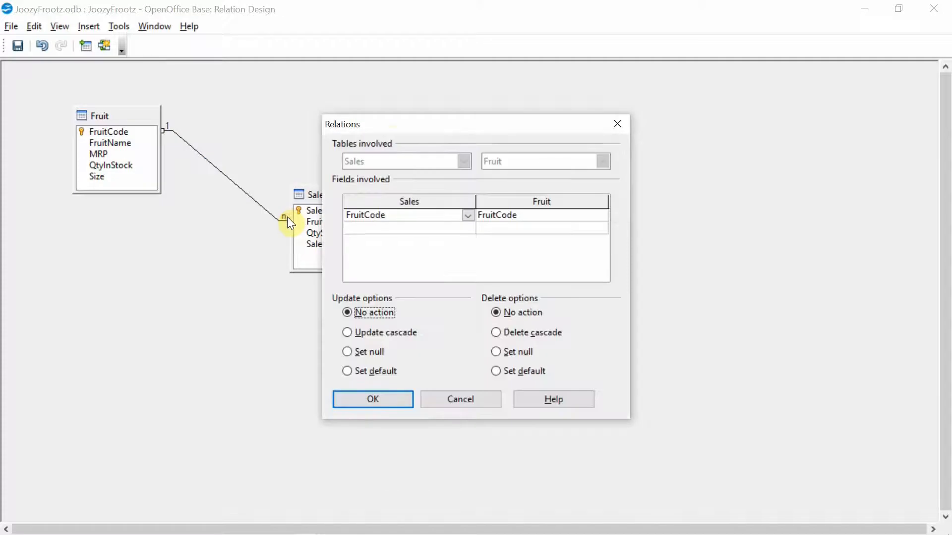
drag(394, 126, 501, 104)
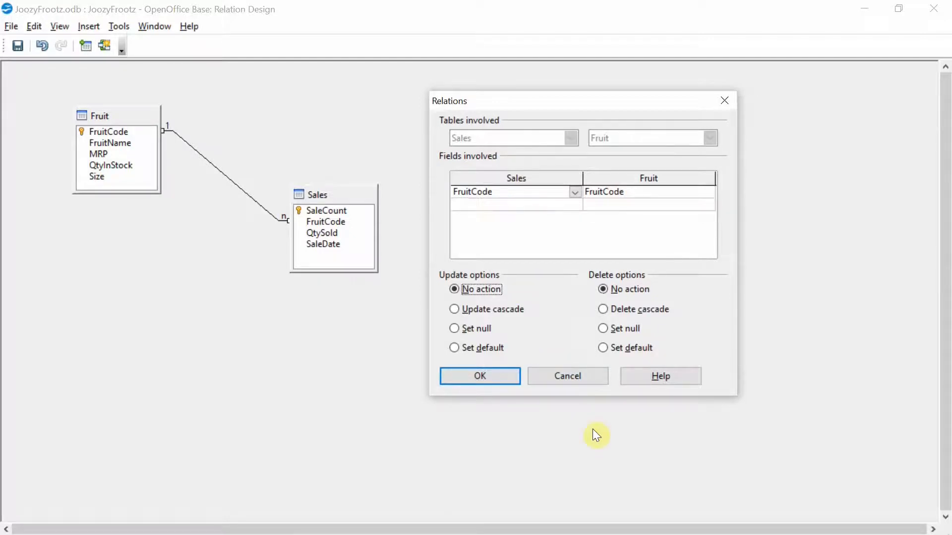
click(456, 313)
click(483, 378)
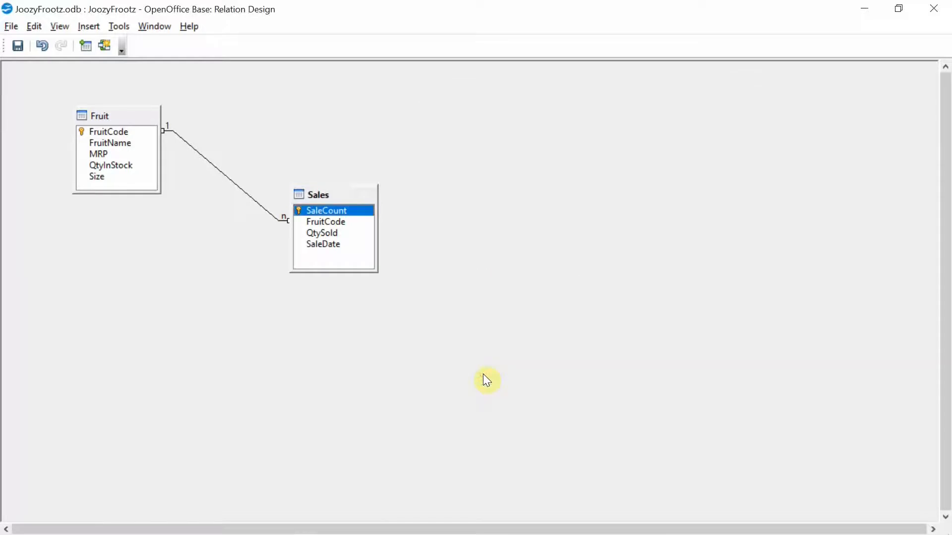
click(933, 8)
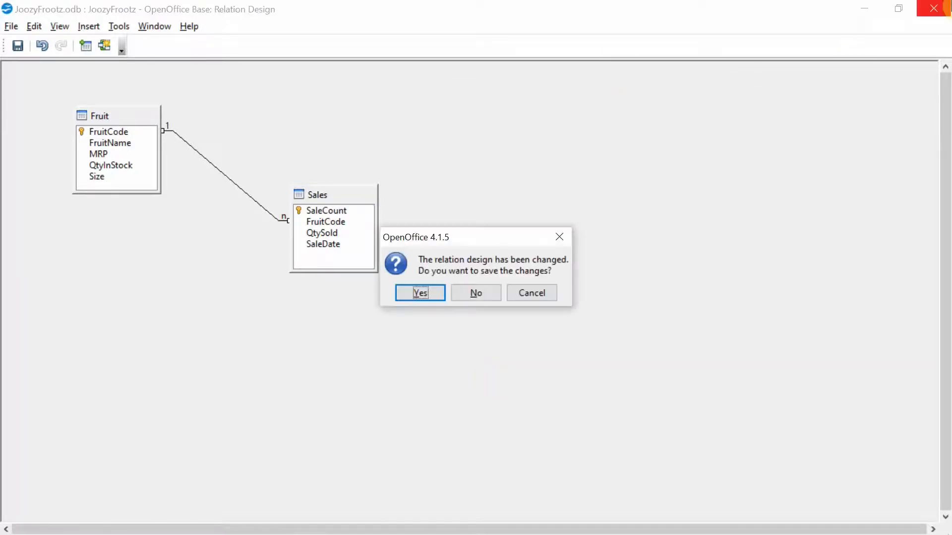
click(432, 297)
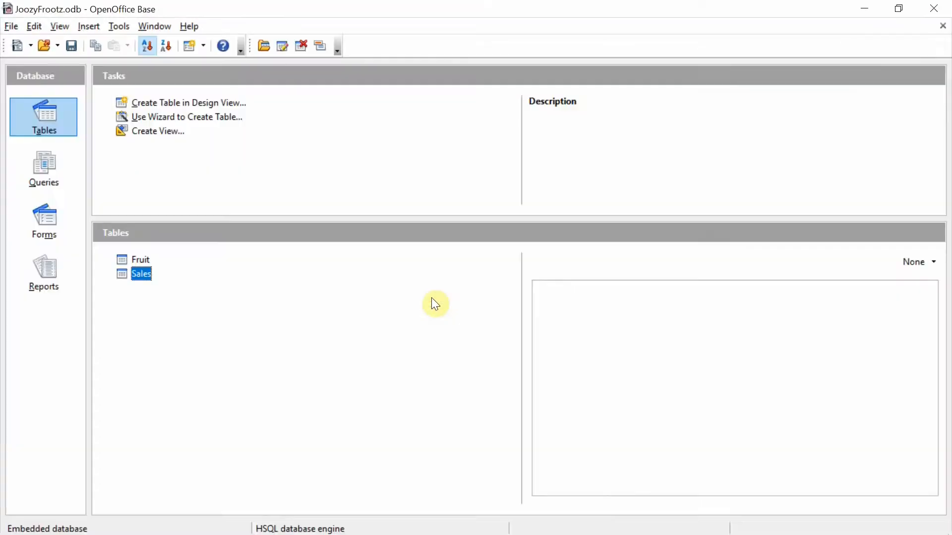
Step: Open the Sales table and add a sale with FruitCode 101, QtySold 5 and SaleDate 20/12/20
double_click(141, 277)
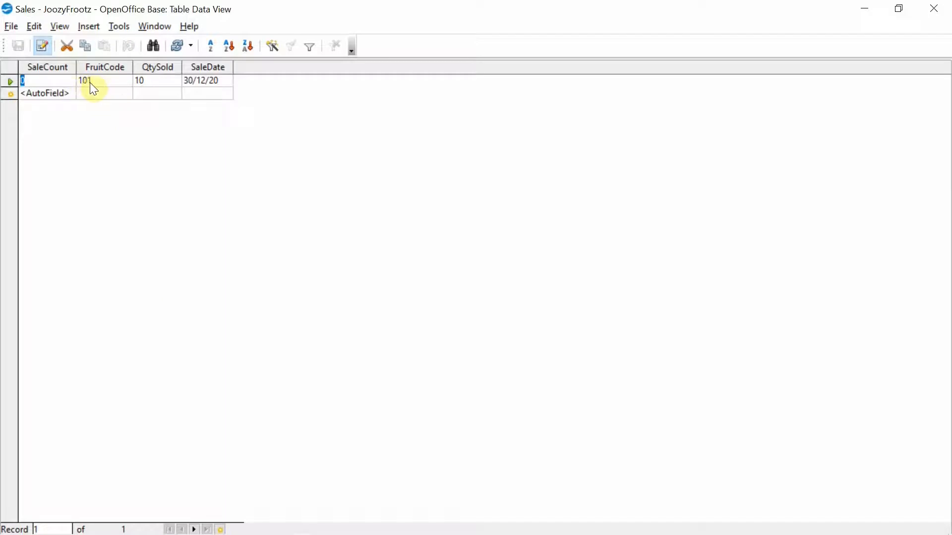
click(101, 94)
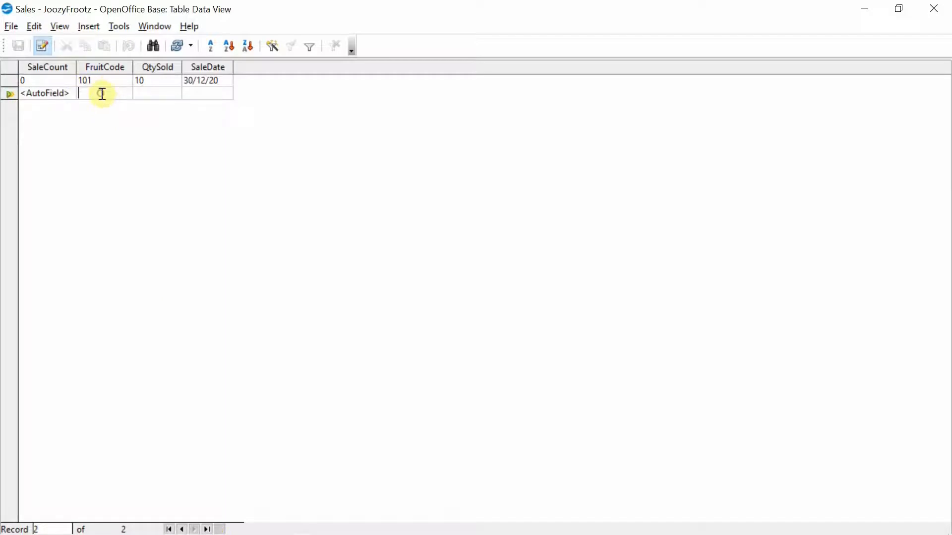
text(101)
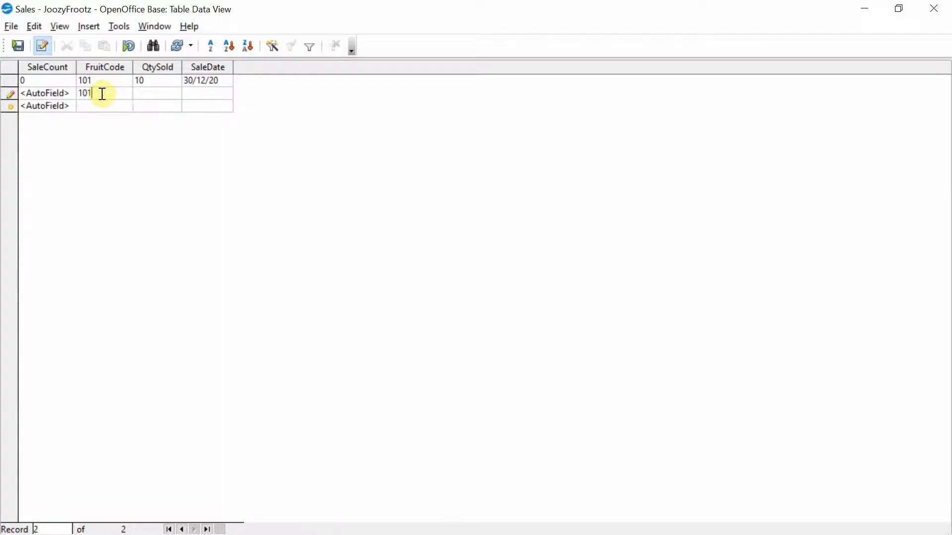
key(Tab)
text(5)
key(Tab)
key(Tab)
text(20/12/2020)
Step: Add a sale with FruitCode 102, QtySold 10 and SaleDate 11/12/20
key(Tab)
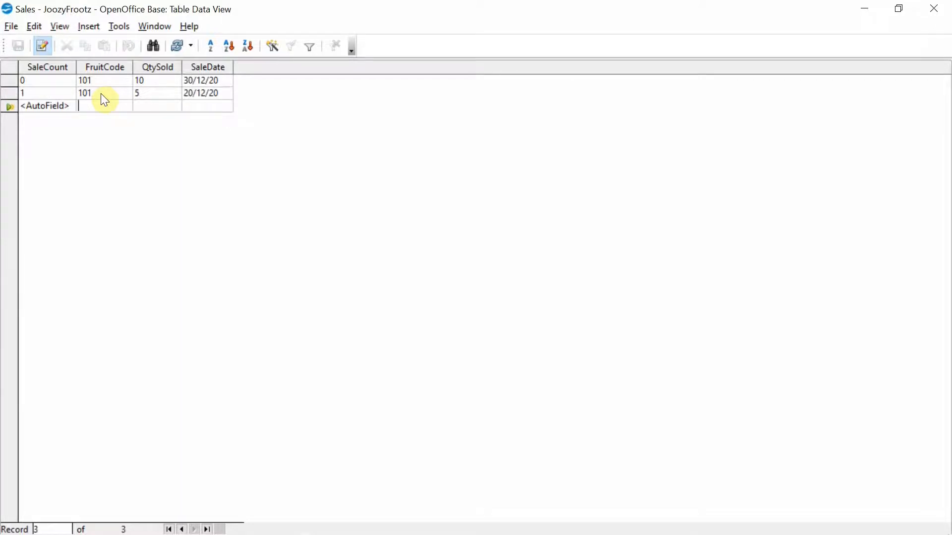
text(102)
key(Tab)
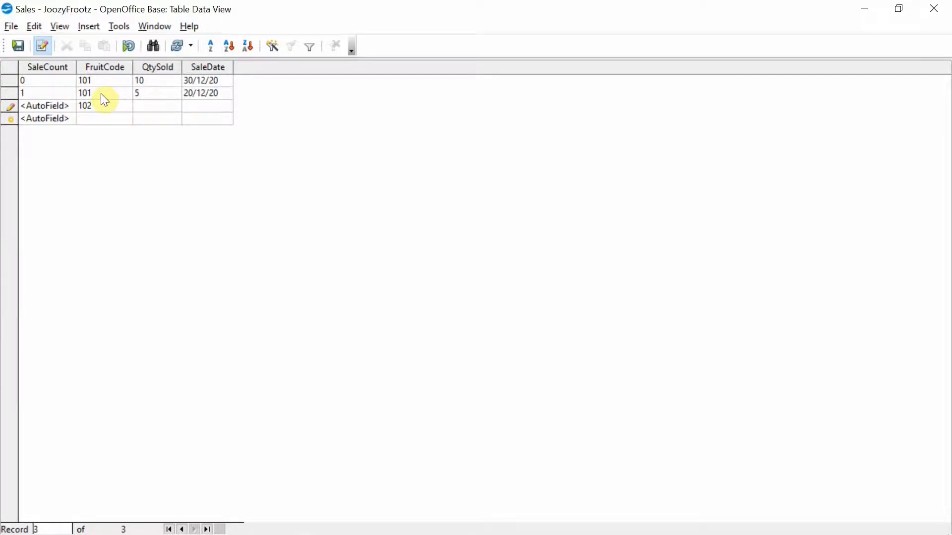
text(10)
key(Tab)
text(11/12/2020)
Step: Add a sale with FruitCode 101, QtySold 10 and SaleDate 11/12/2020, then close the Sales table
key(Tab)
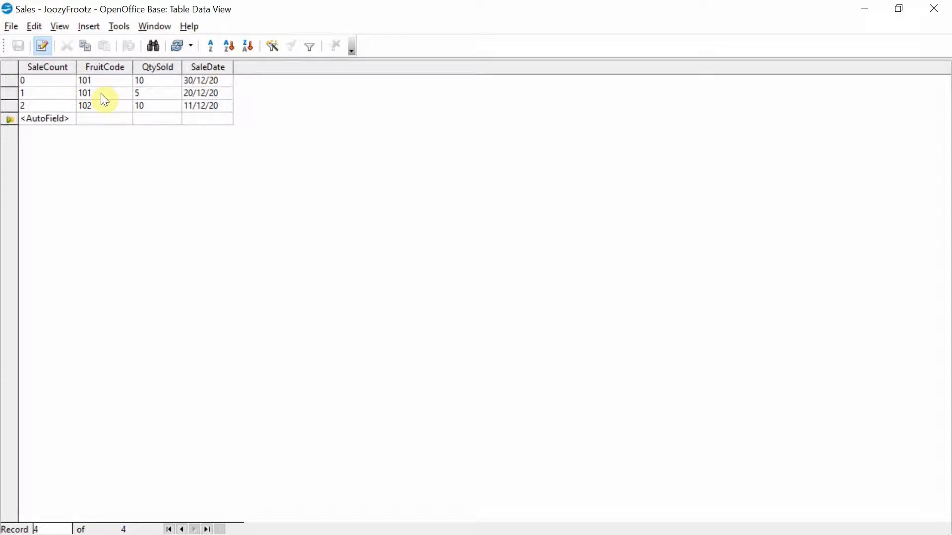
text(101)
key(Tab)
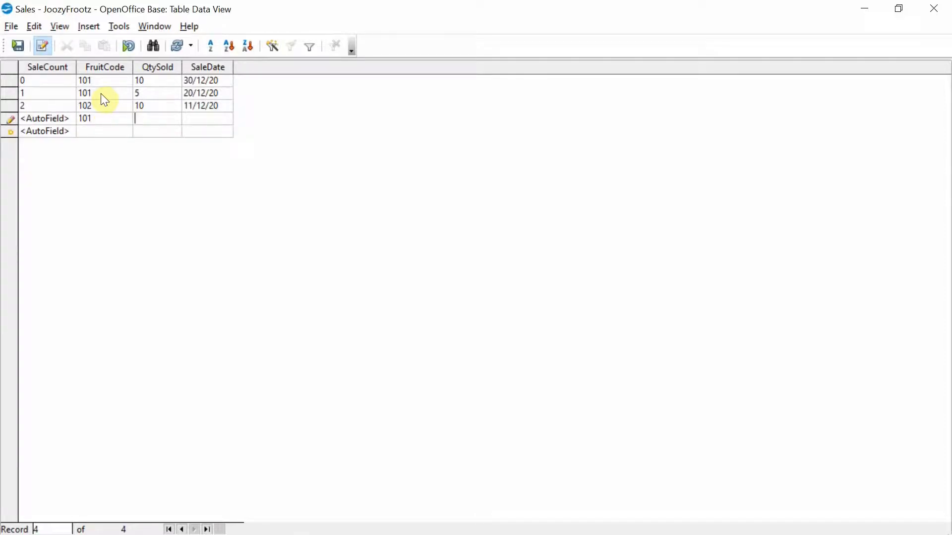
text(10)
key(Tab)
text(11/12/2020)
key(Return)
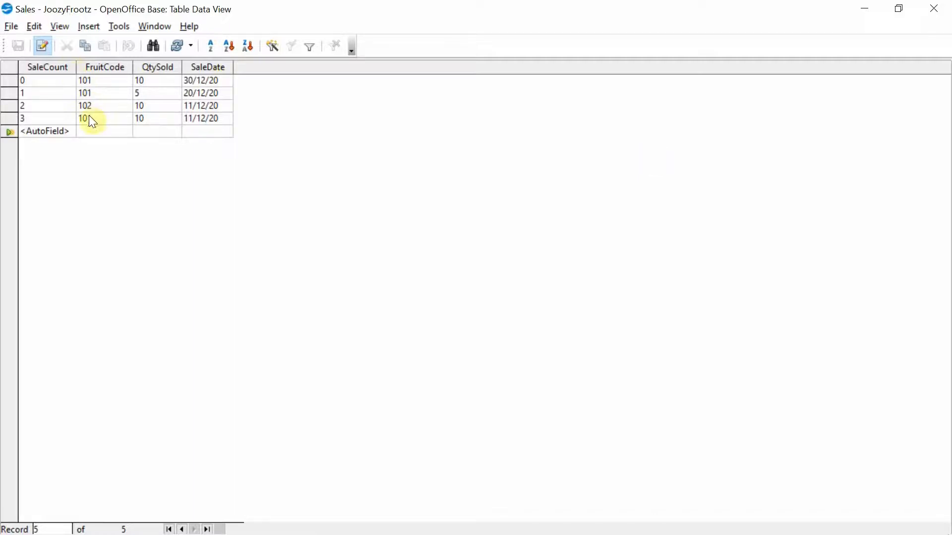
click(934, 10)
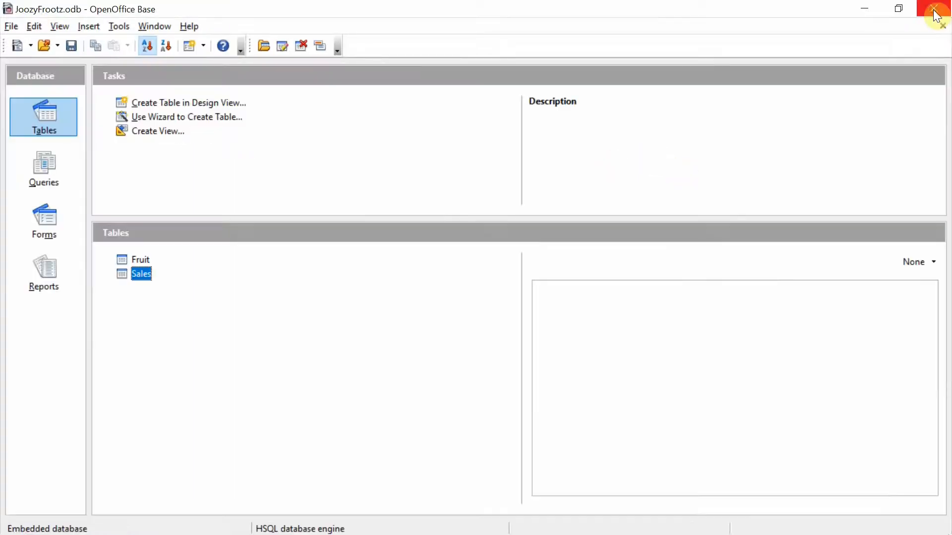
Step: Open the Fruit table, change the first fruit's FruitCode to 110, and close saving the record
double_click(138, 260)
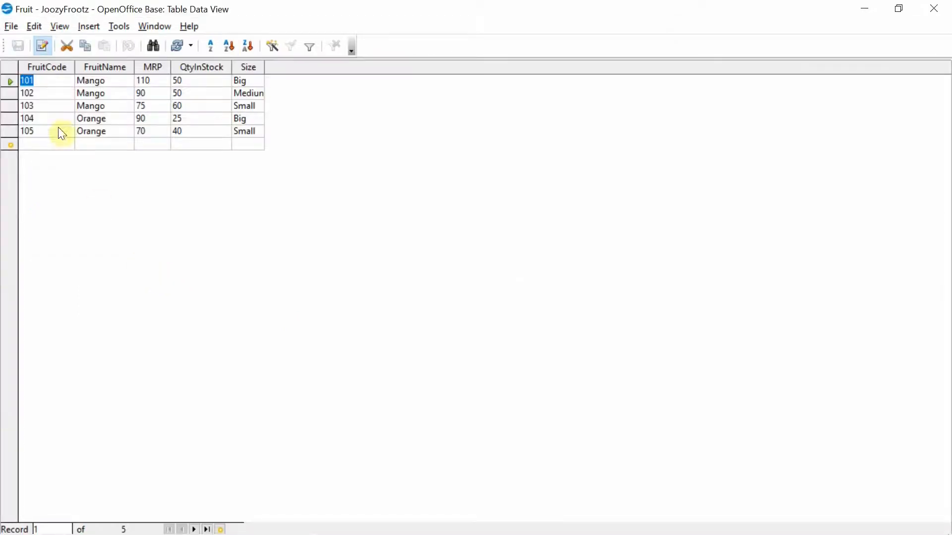
click(61, 82)
key(BackSpace)
key(BackSpace)
text(10)
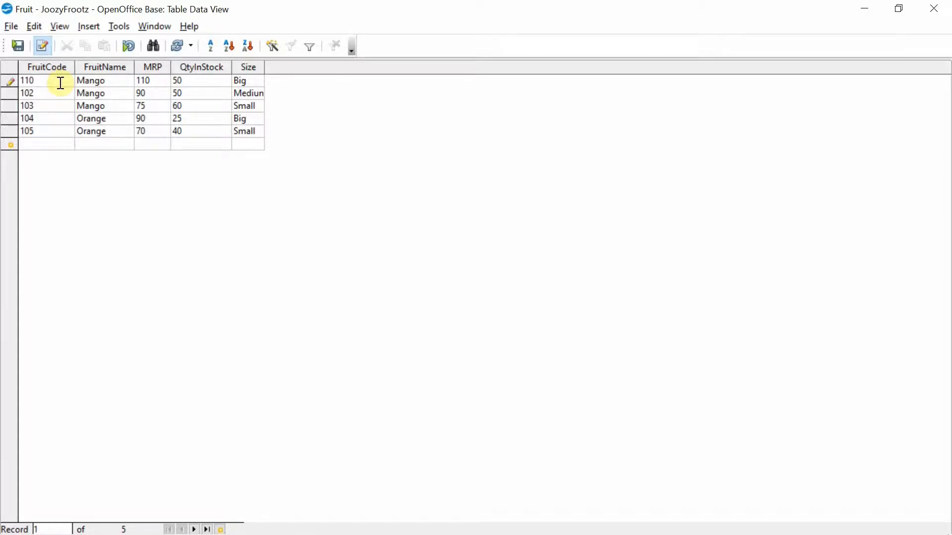
key(Tab)
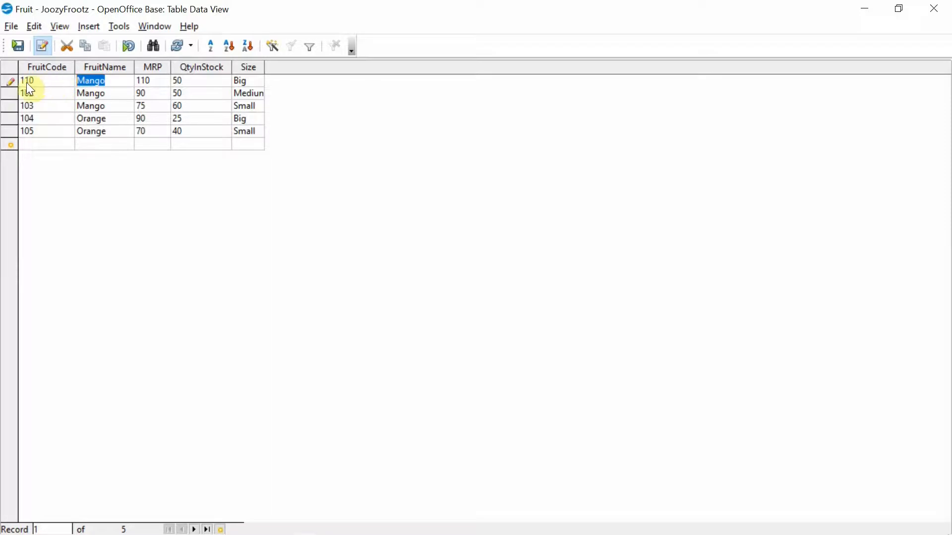
click(935, 9)
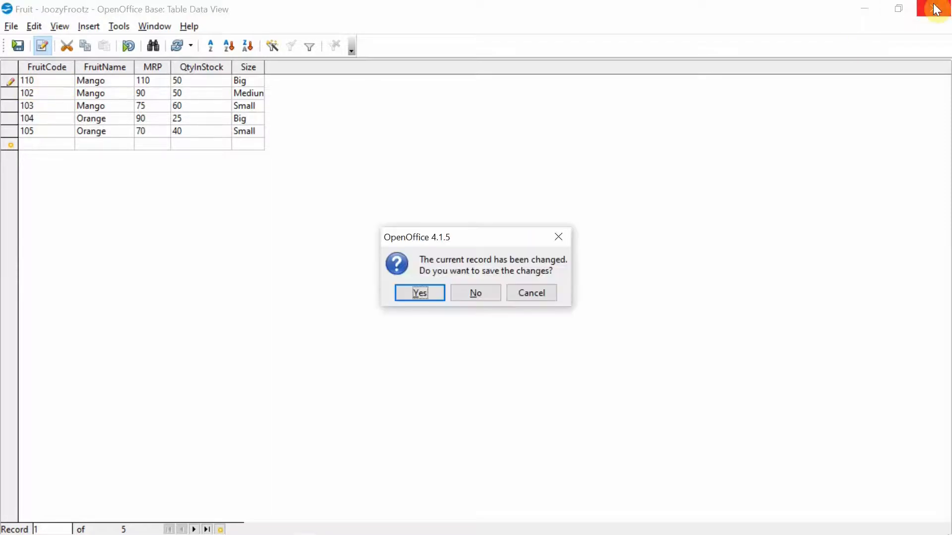
click(426, 296)
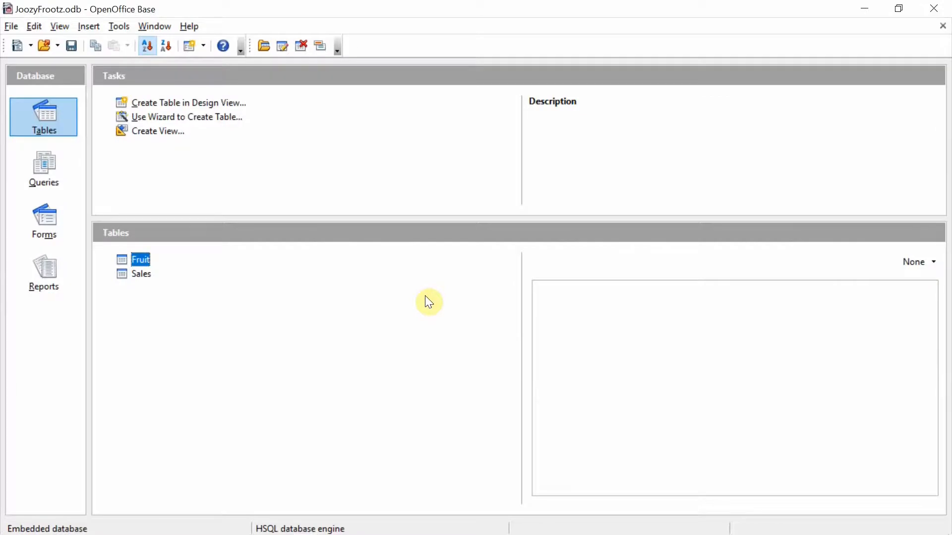
Step: Open the Sales table to check its FruitCode values, then close it
double_click(140, 276)
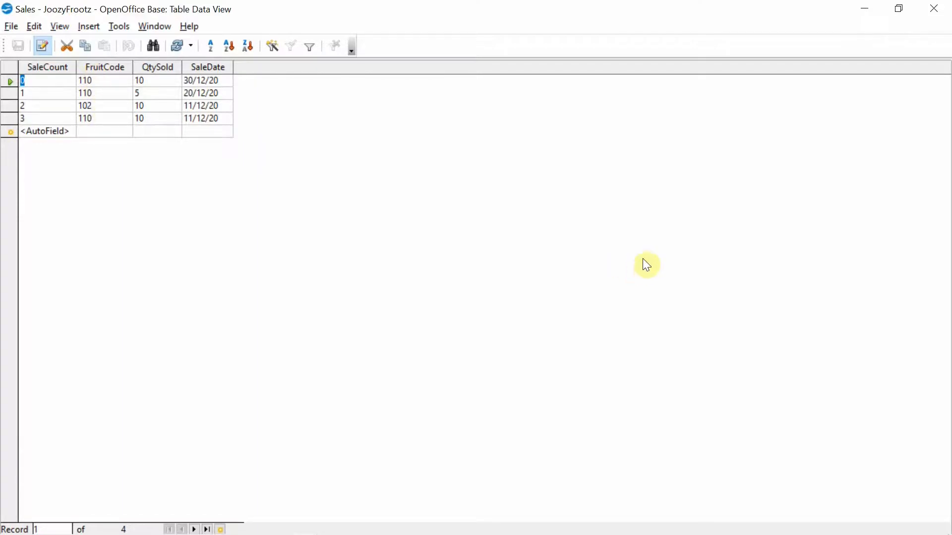
click(934, 10)
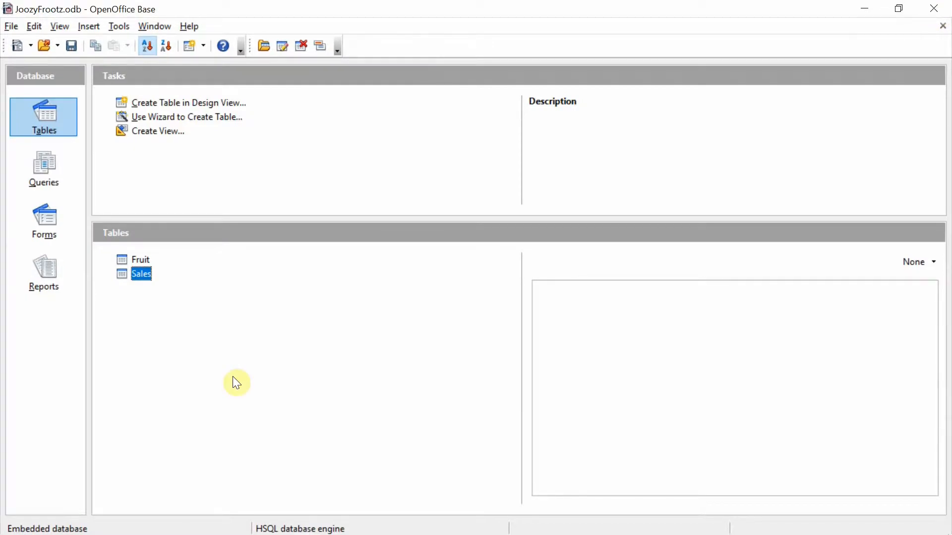
key(Up)
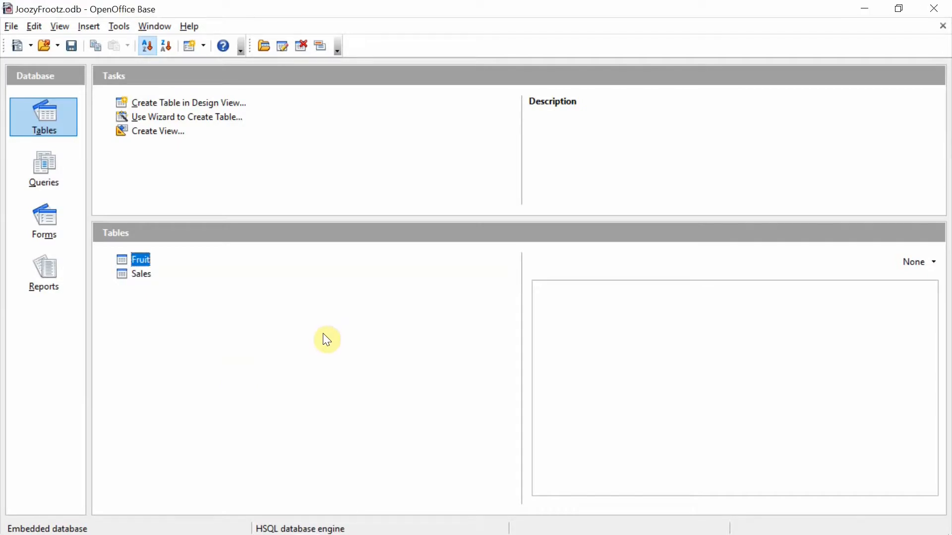
Step: Reopen the relation design, set the Fruit–Sales relationship's delete option to Delete cascade, and close it
click(118, 27)
click(164, 51)
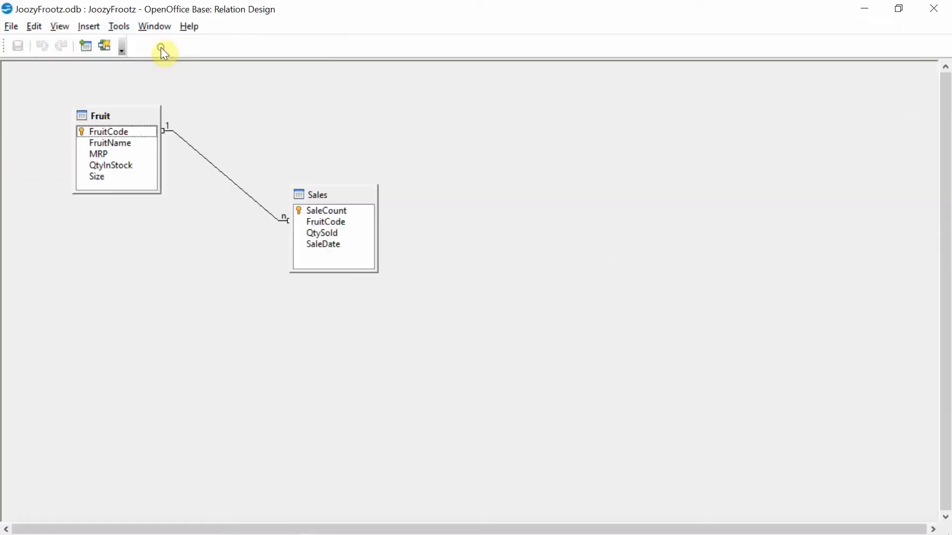
click(237, 187)
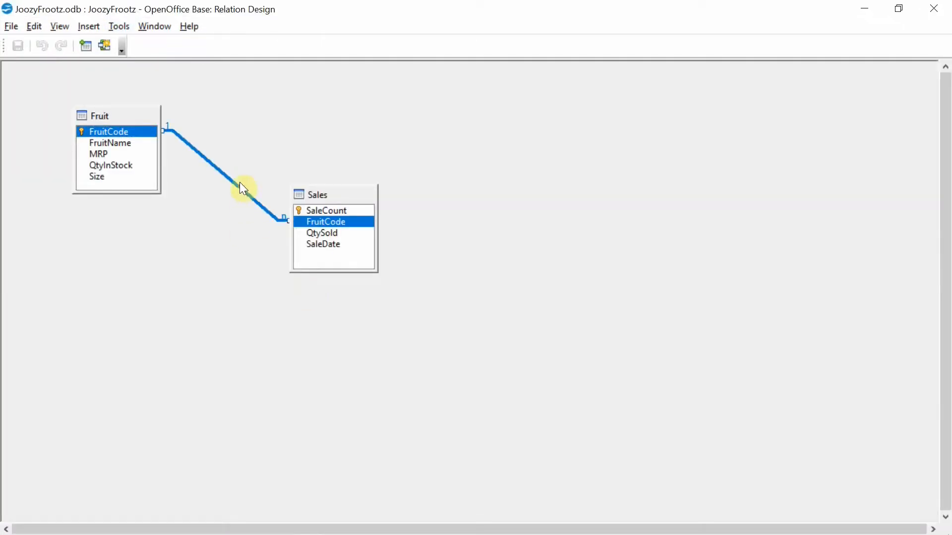
double_click(241, 188)
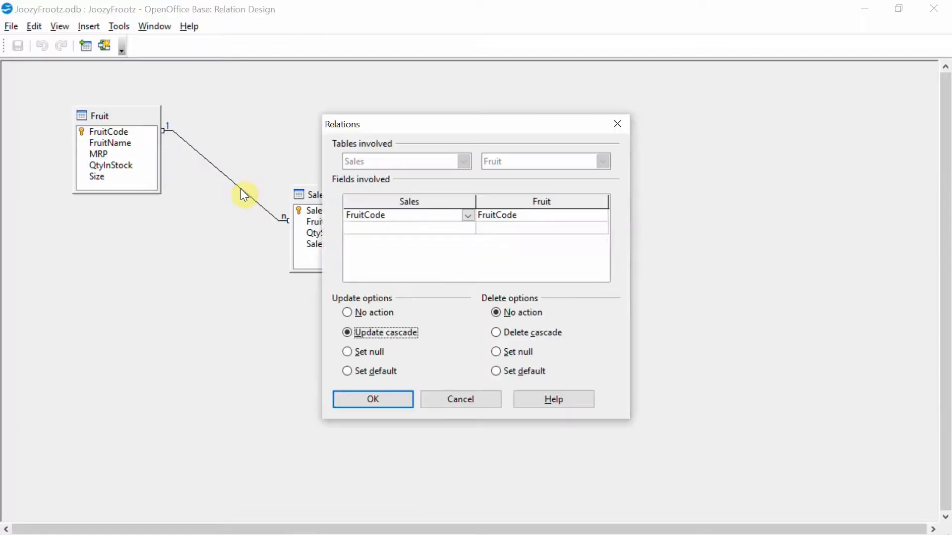
click(496, 336)
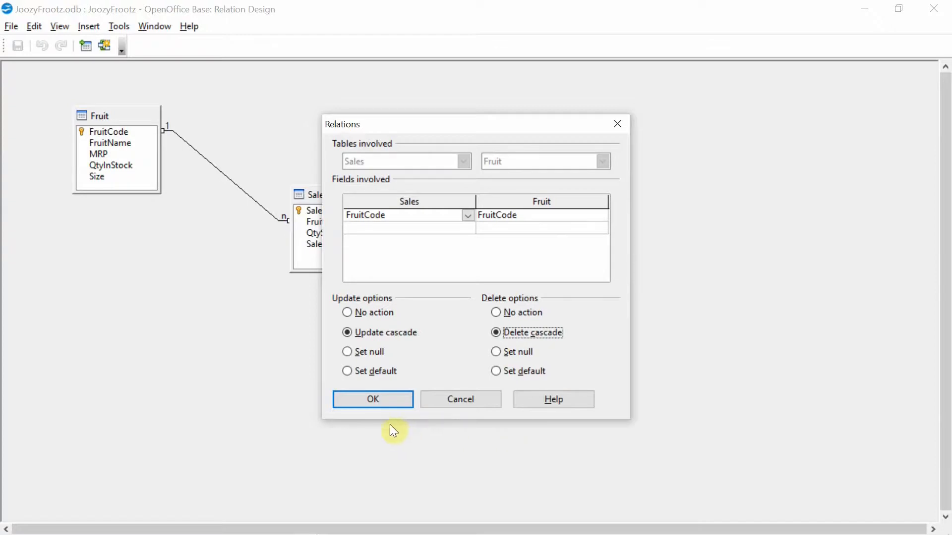
click(374, 404)
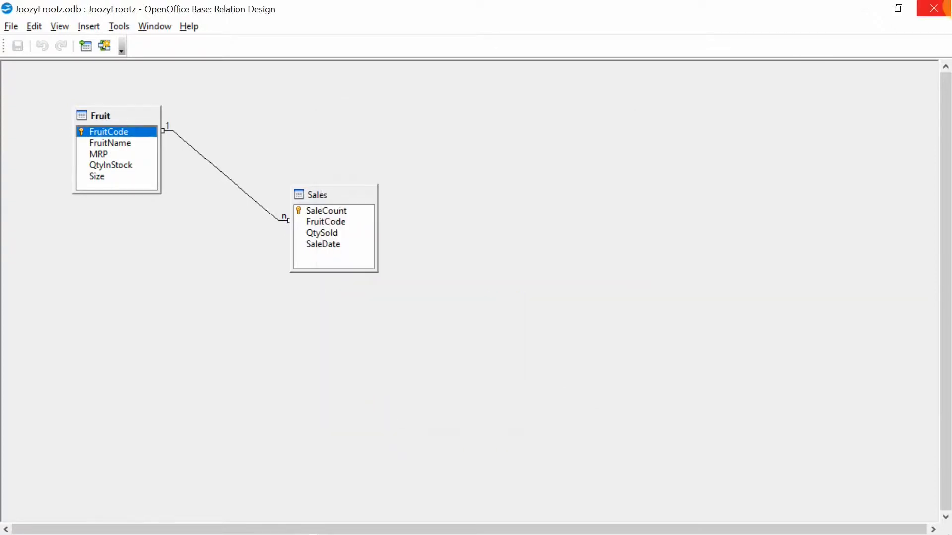
click(945, 8)
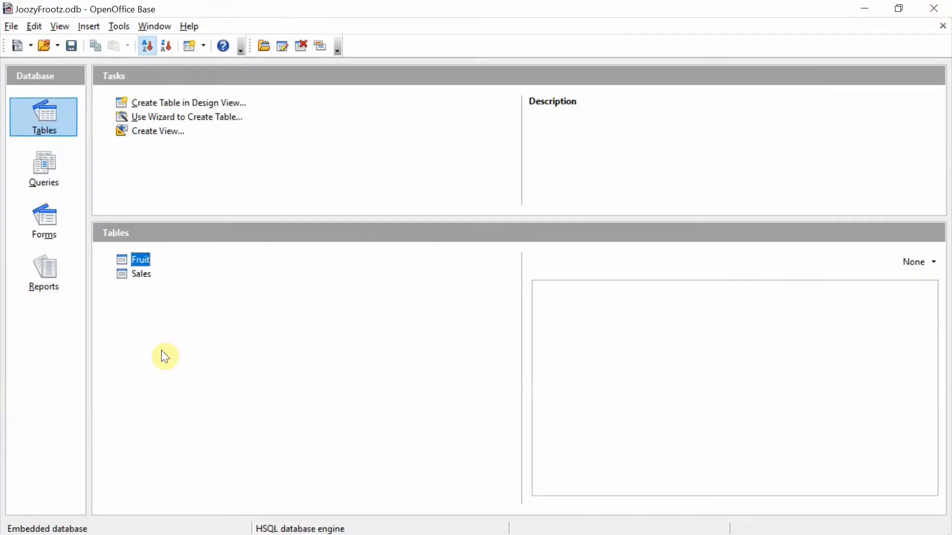
Step: Open the Sales table, add a sale with FruitCode 103, QtySold 5 and SaleDate 12/12/20, then close the table
double_click(143, 276)
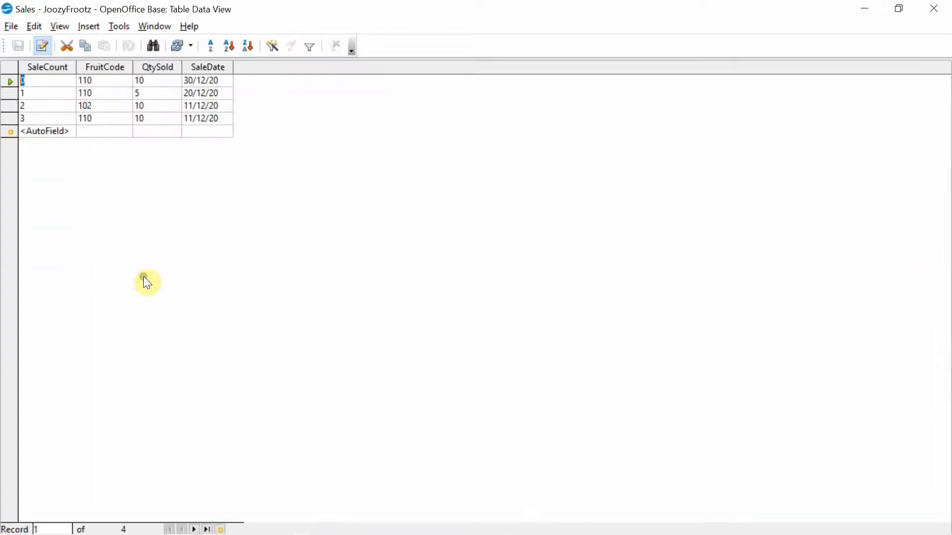
click(87, 128)
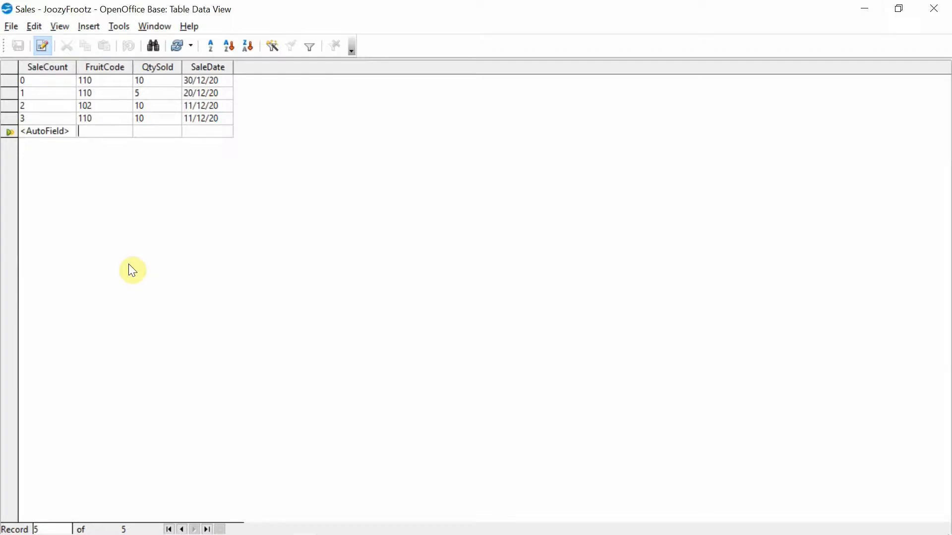
text(103)
key(Tab)
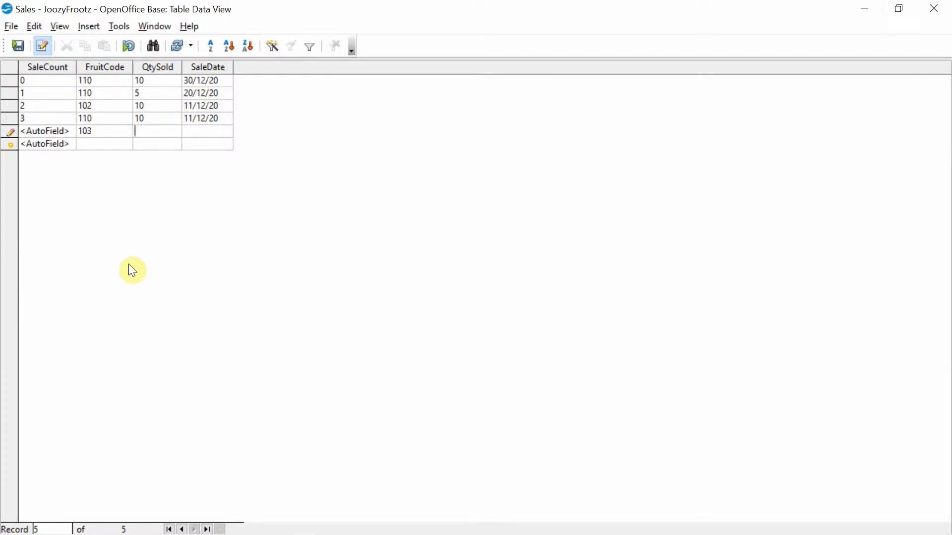
text(5)
key(Tab)
text(12/12/20)
key(Tab)
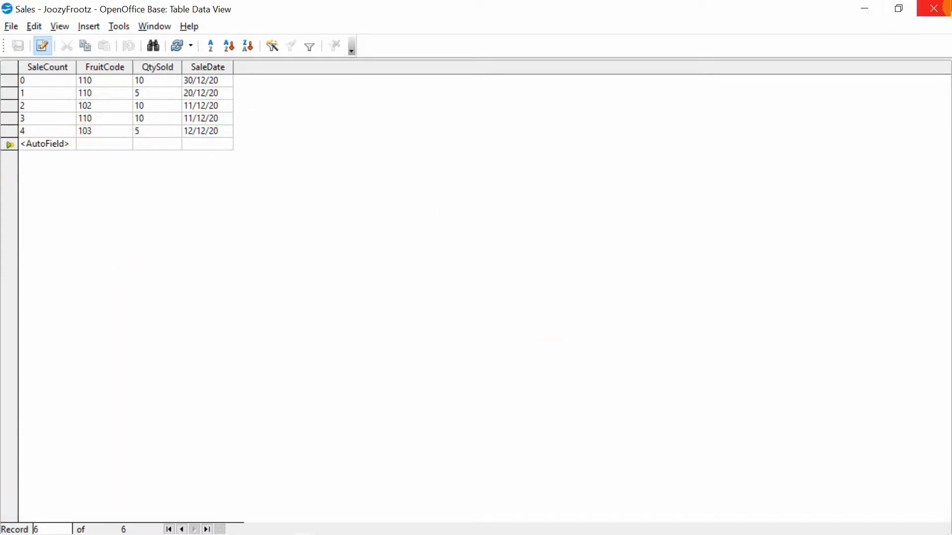
click(934, 8)
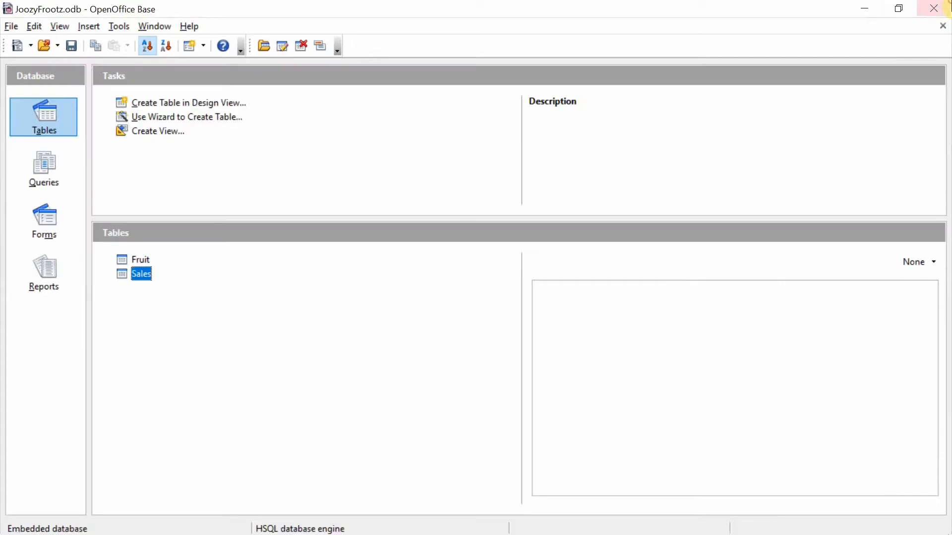
Step: Open the Fruit table, delete the record with FruitCode 103, and close the table
double_click(147, 261)
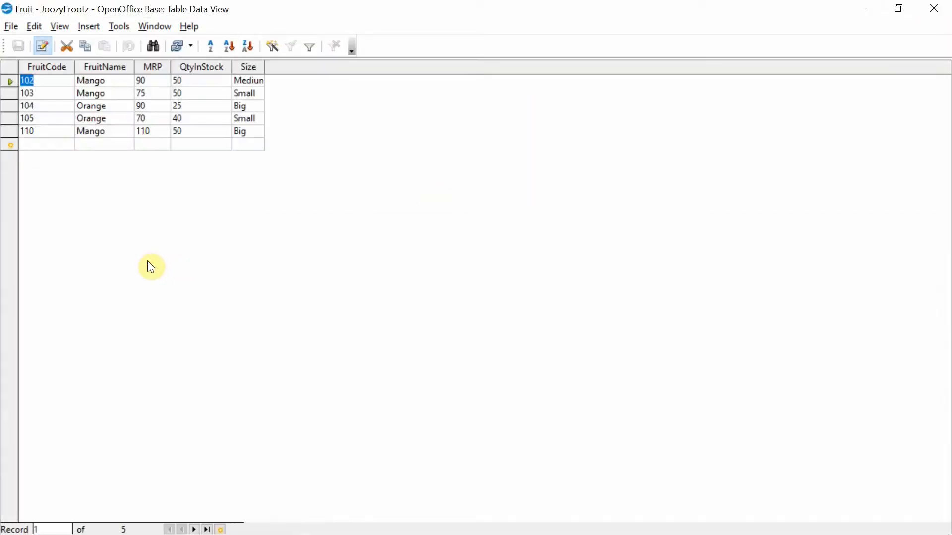
right_click(8, 96)
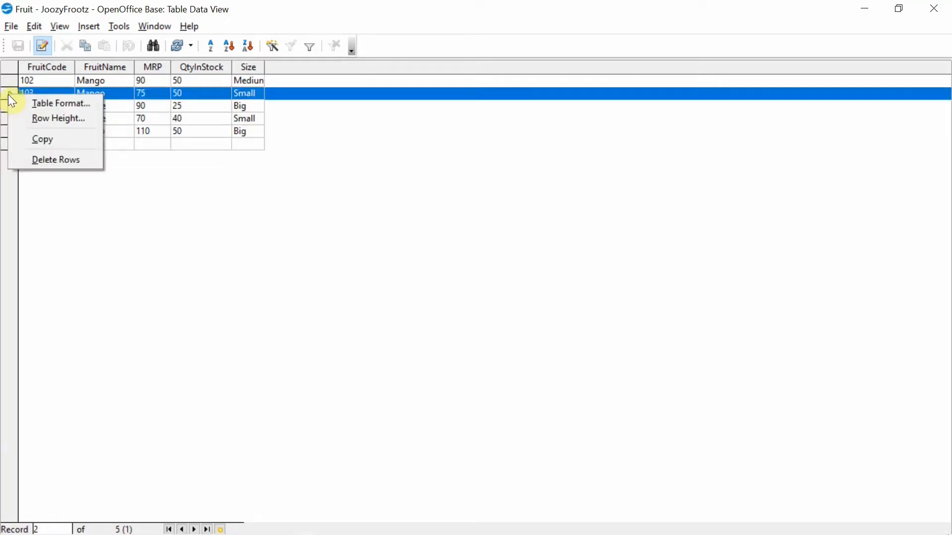
click(94, 159)
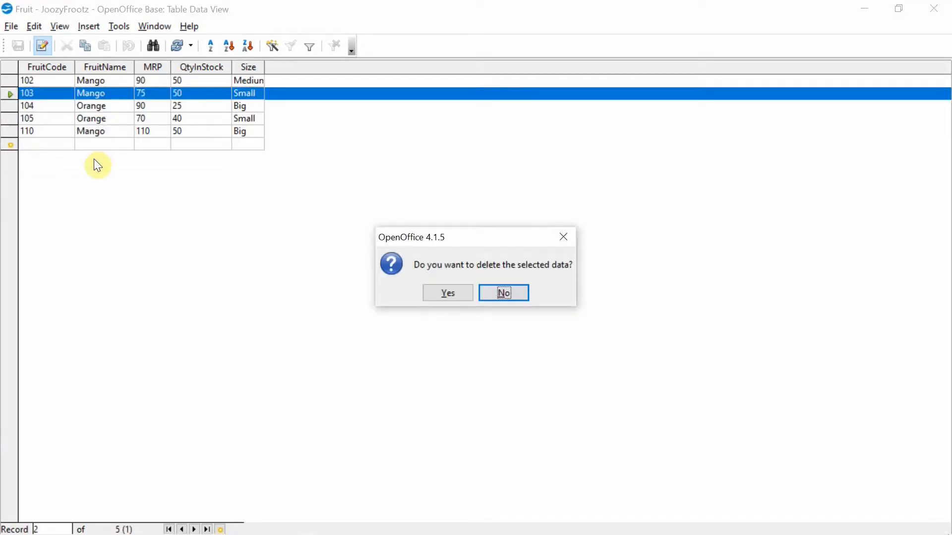
click(448, 293)
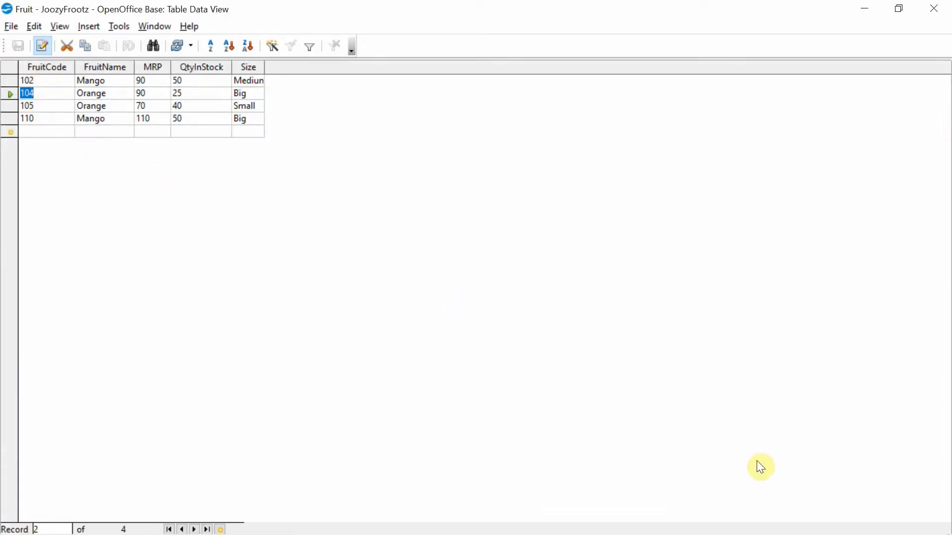
click(933, 8)
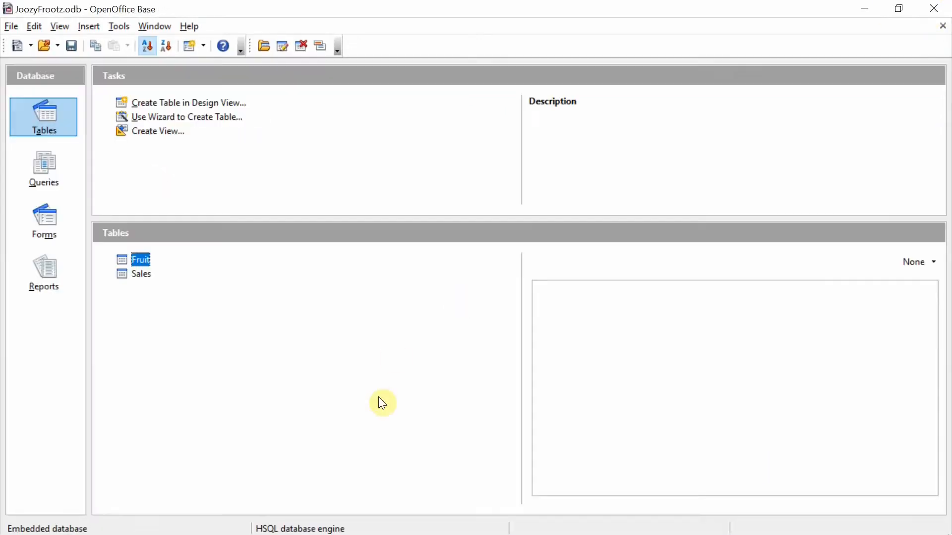
Step: Open the Sales table to check which sales remain, then close it
double_click(133, 279)
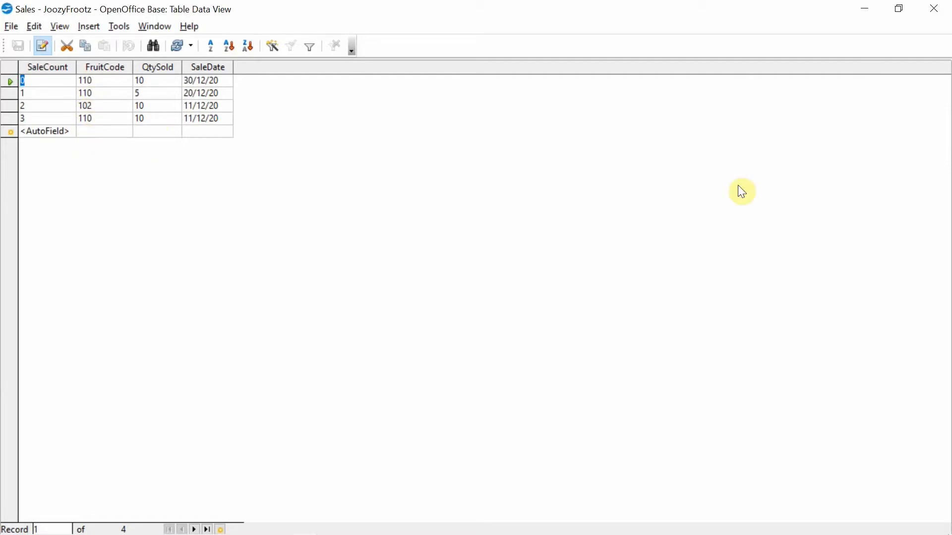
click(933, 8)
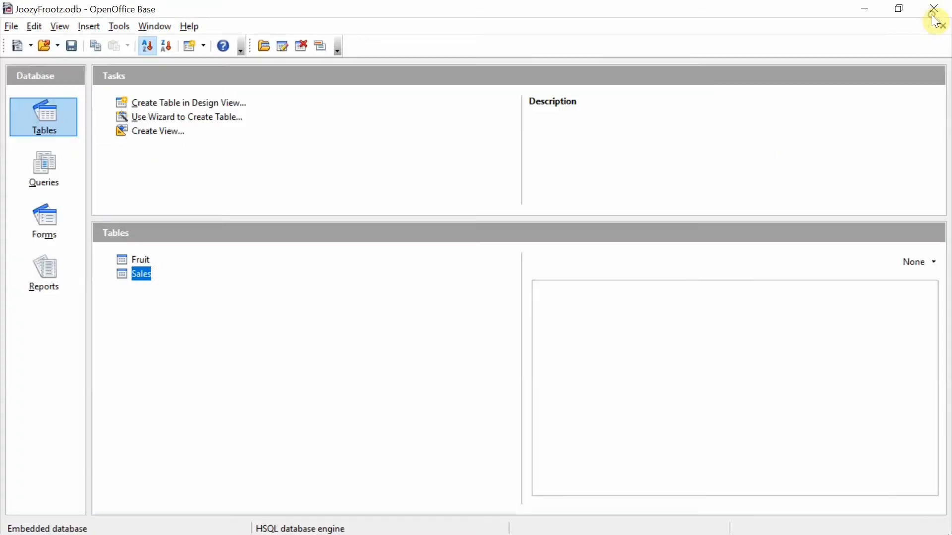